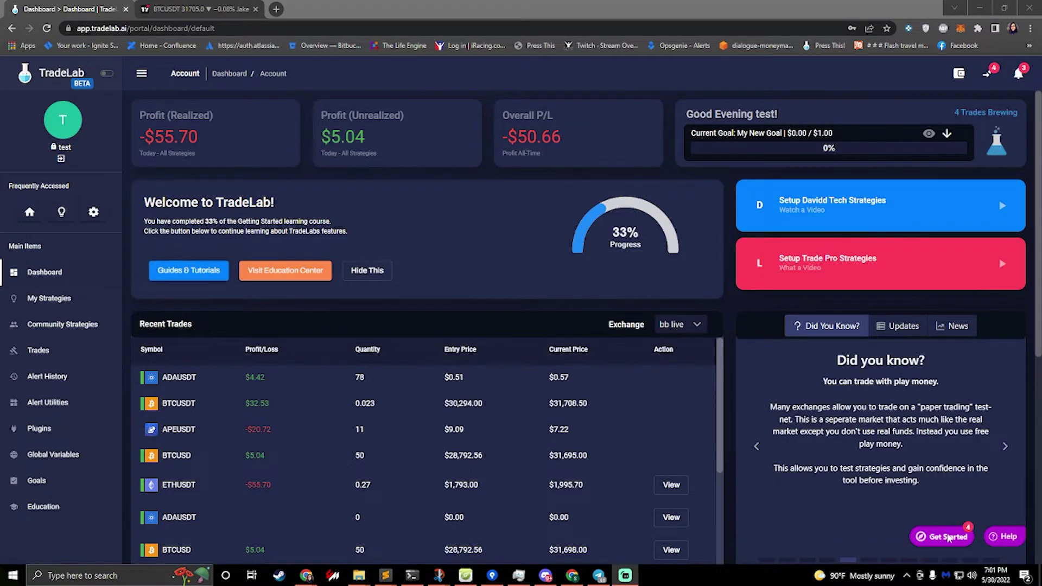
Scroll through the Get Started onboarding checklist, then close it.
{"action": "left_click", "coordinate": [945, 542]}
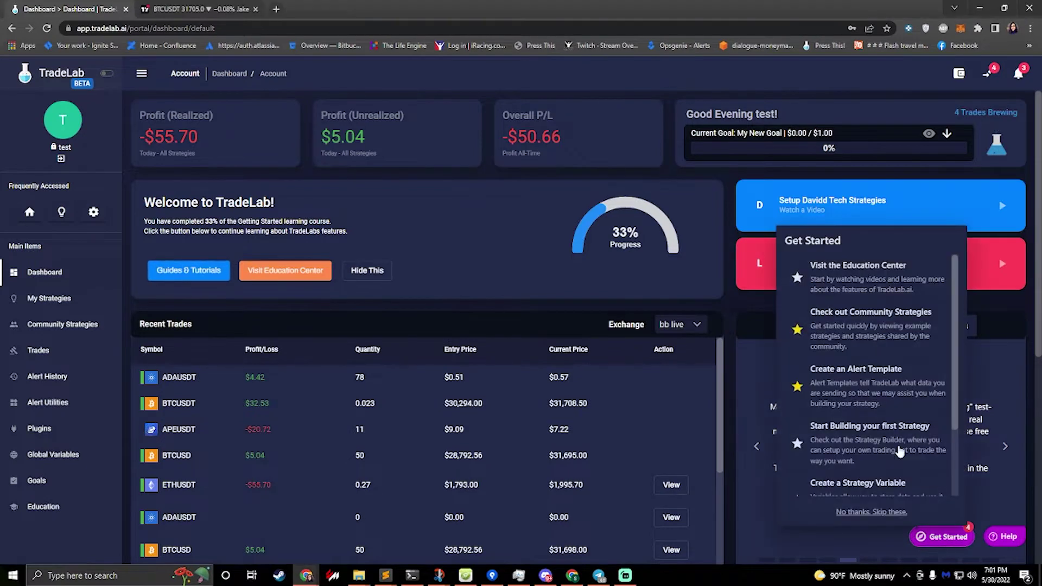
{"action": "scroll", "coordinate": [851, 282], "scroll_direction": "down", "scroll_amount": 3}
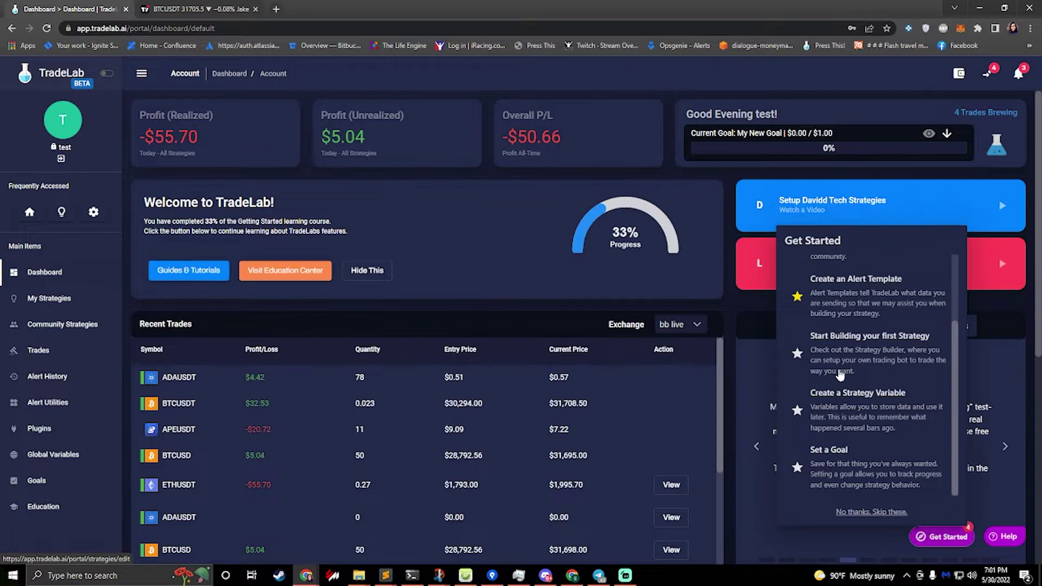
{"action": "scroll", "coordinate": [841, 375], "scroll_direction": "up", "scroll_amount": 3}
{"action": "scroll", "coordinate": [836, 315], "scroll_direction": "down", "scroll_amount": 3}
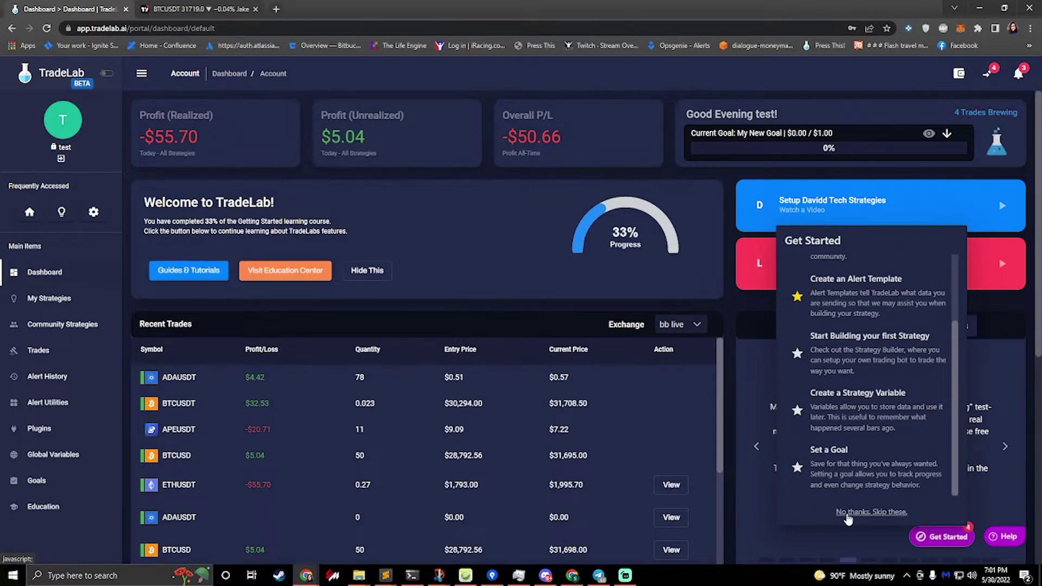
{"action": "left_click", "coordinate": [885, 516]}
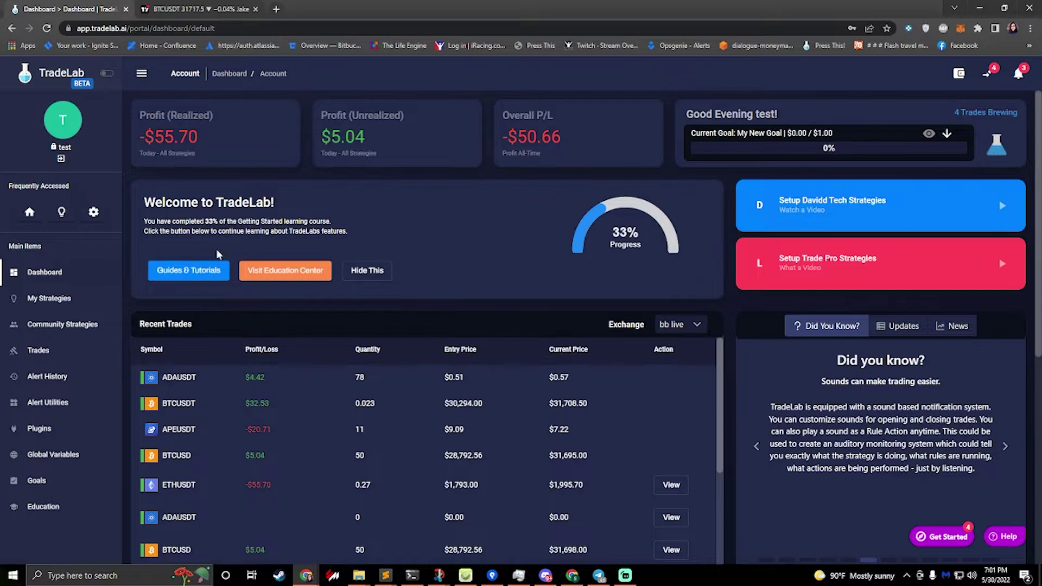
Scroll through the Guides & Tutorials video collection, then close it.
{"action": "left_click", "coordinate": [186, 277]}
{"action": "scroll", "coordinate": [358, 293], "scroll_direction": "down", "scroll_amount": 10}
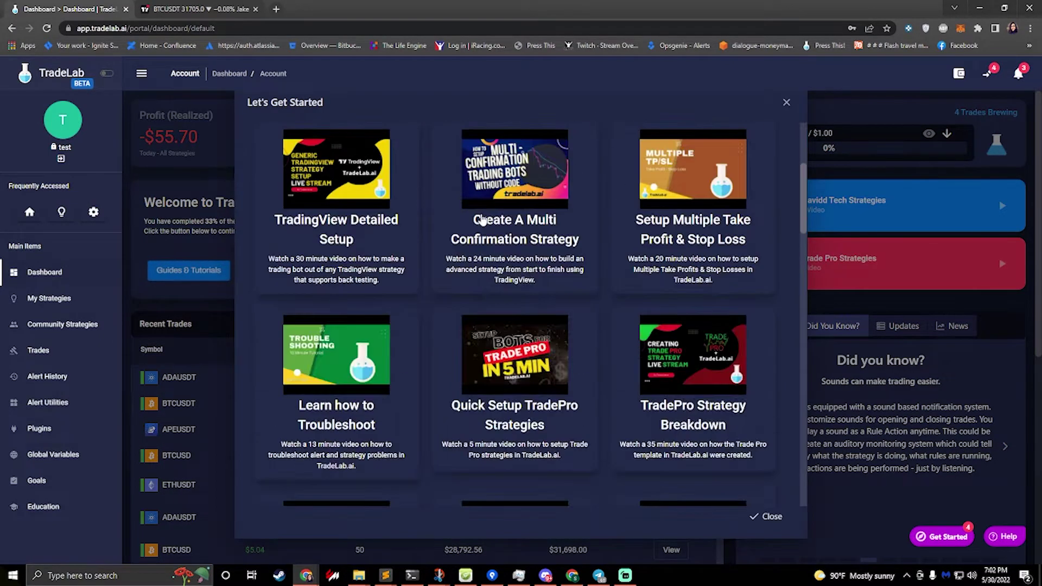
{"action": "scroll", "coordinate": [368, 308], "scroll_direction": "down", "scroll_amount": 12}
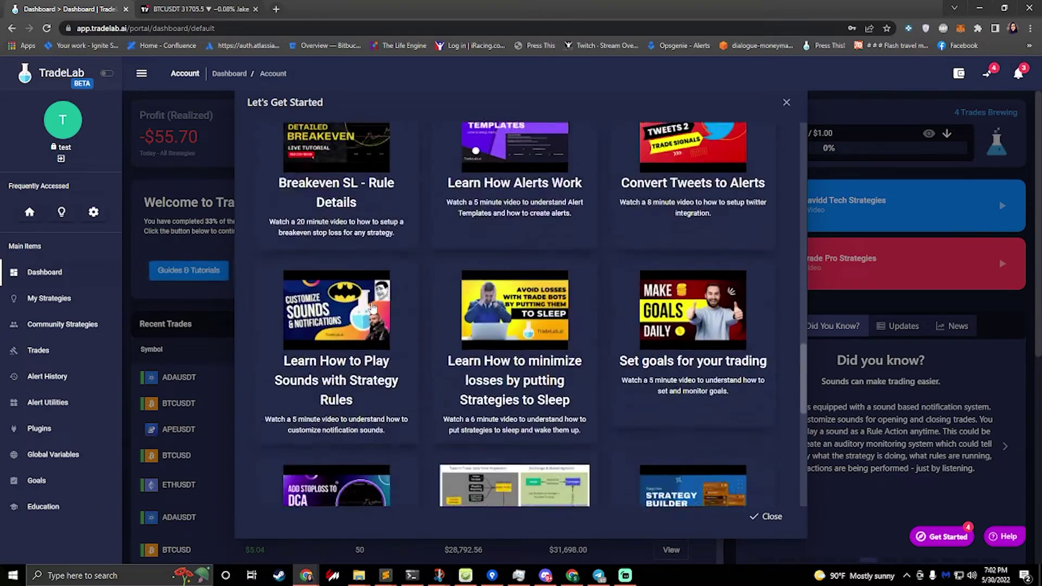
{"action": "scroll", "coordinate": [380, 313], "scroll_direction": "up", "scroll_amount": 20}
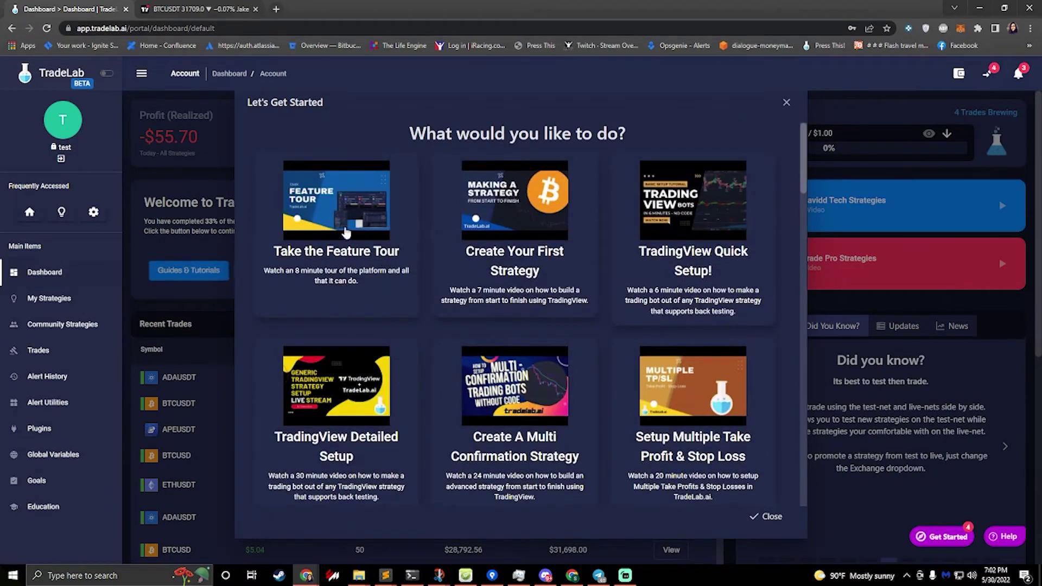
{"action": "left_click", "coordinate": [782, 518]}
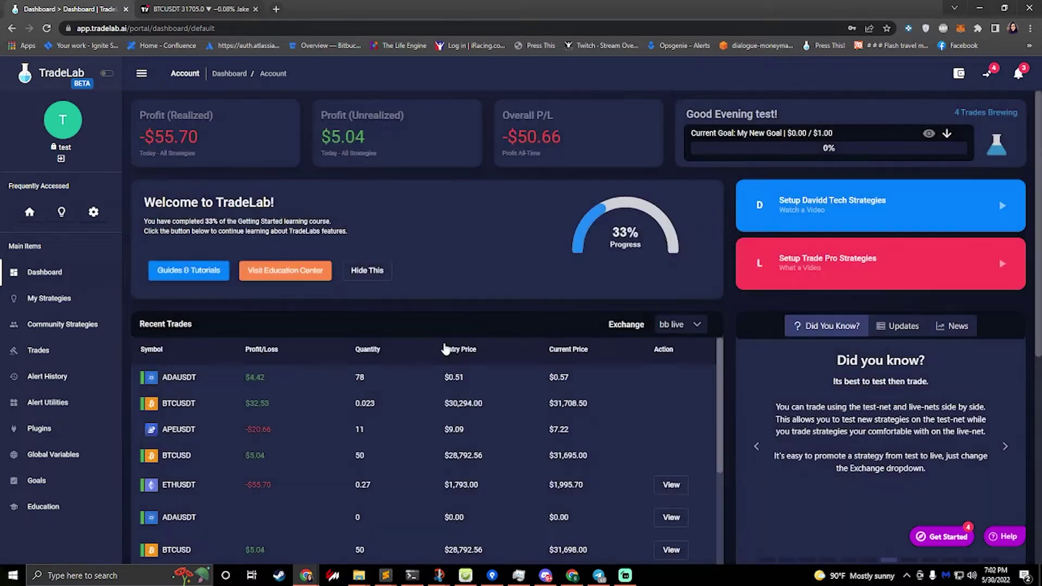
Visit the Education Center page and scroll through its crypto basics and videos.
{"action": "left_click", "coordinate": [280, 274]}
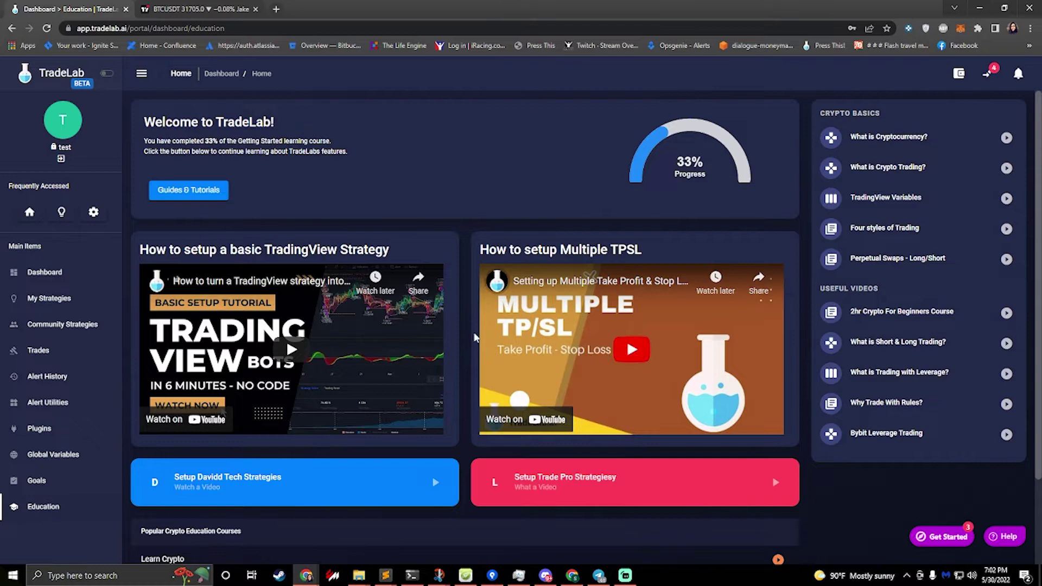
{"action": "scroll", "coordinate": [258, 298], "scroll_direction": "down", "scroll_amount": 2}
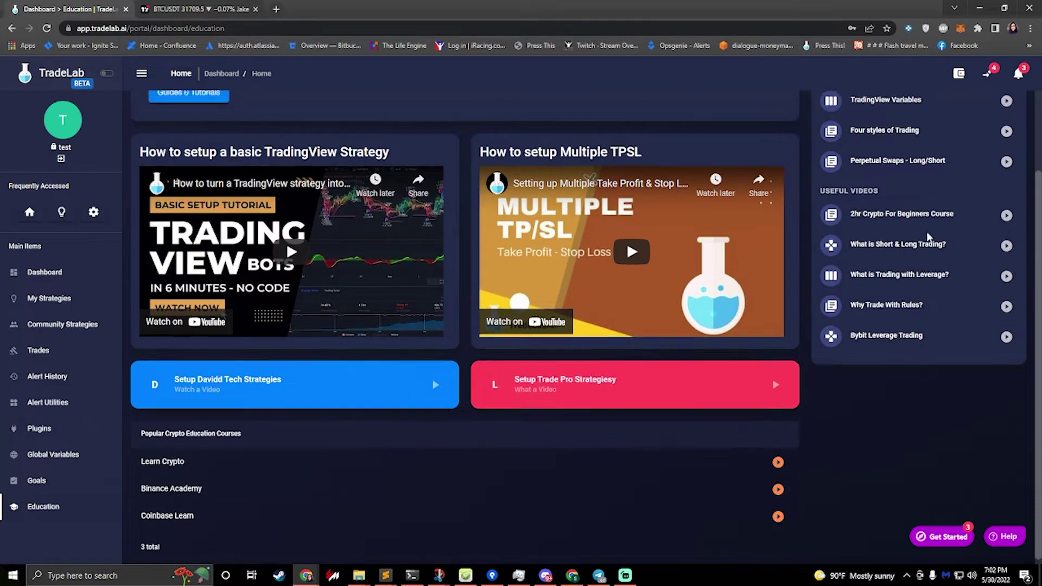
{"action": "scroll", "coordinate": [448, 463], "scroll_direction": "up", "scroll_amount": 2}
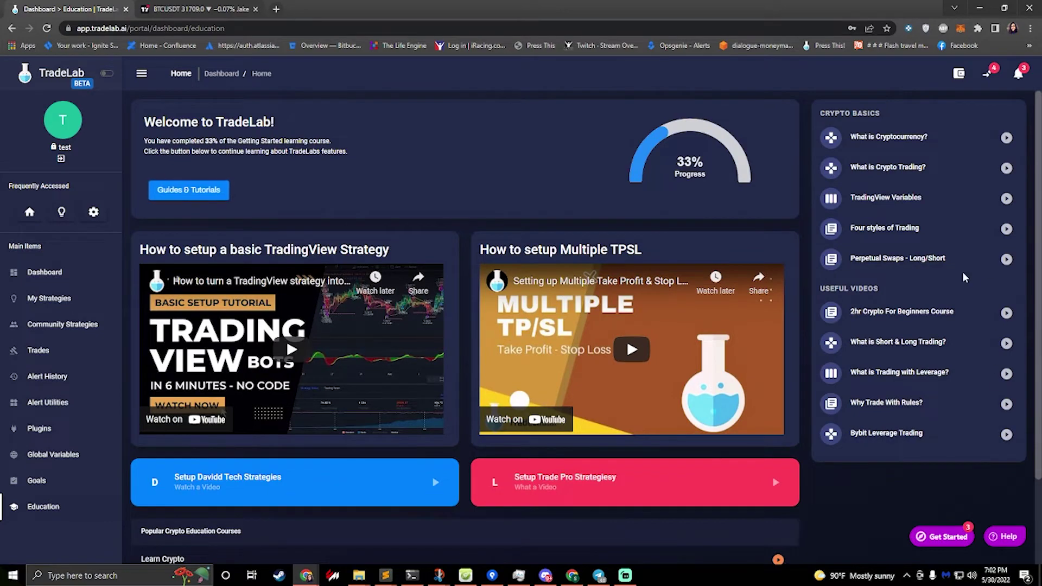
Reopen the Guides & Tutorials videos, scroll briefly, and close them again.
{"action": "left_click", "coordinate": [188, 194]}
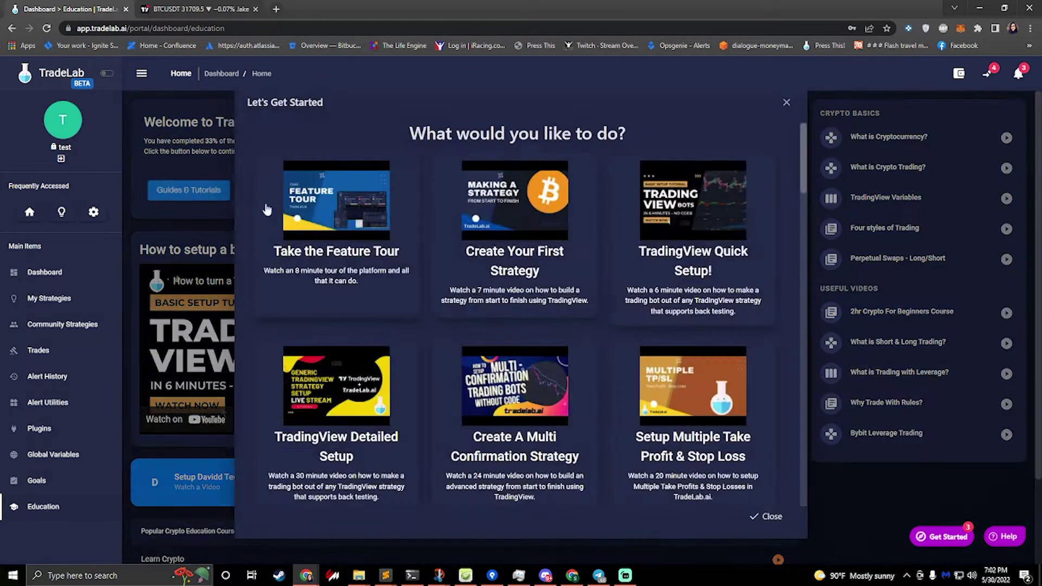
{"action": "scroll", "coordinate": [552, 285], "scroll_direction": "down", "scroll_amount": 8}
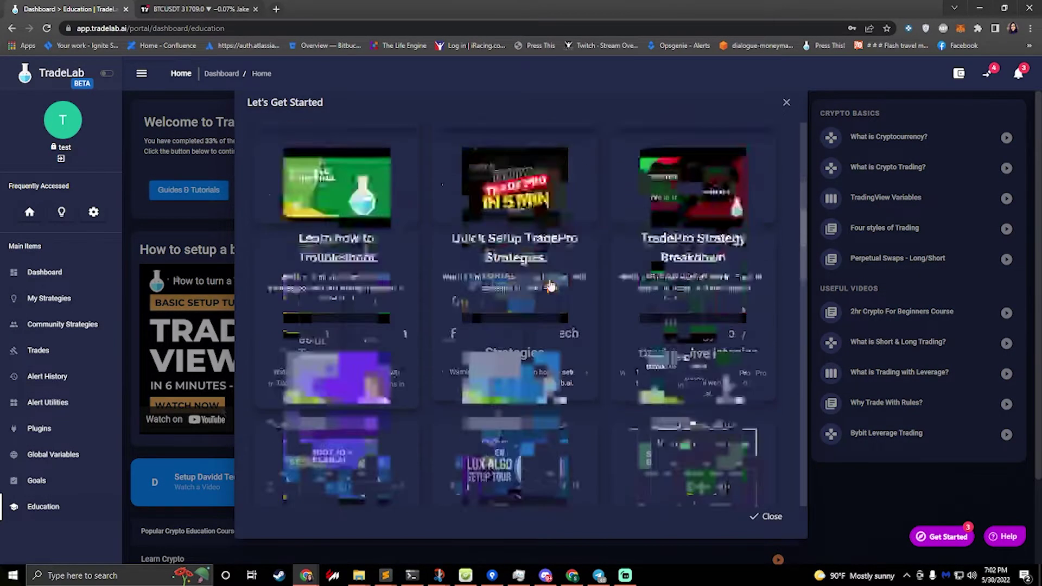
{"action": "left_click", "coordinate": [768, 521]}
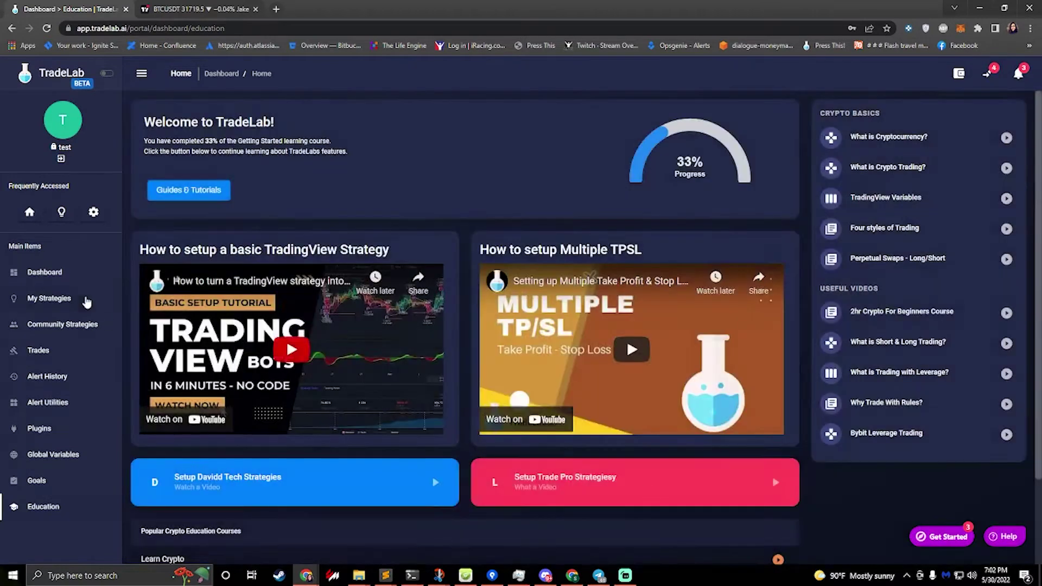
From the Dashboard, choose 'No thanks, Skip these' for Get Started and hide the Welcome panel.
{"action": "left_click", "coordinate": [22, 273]}
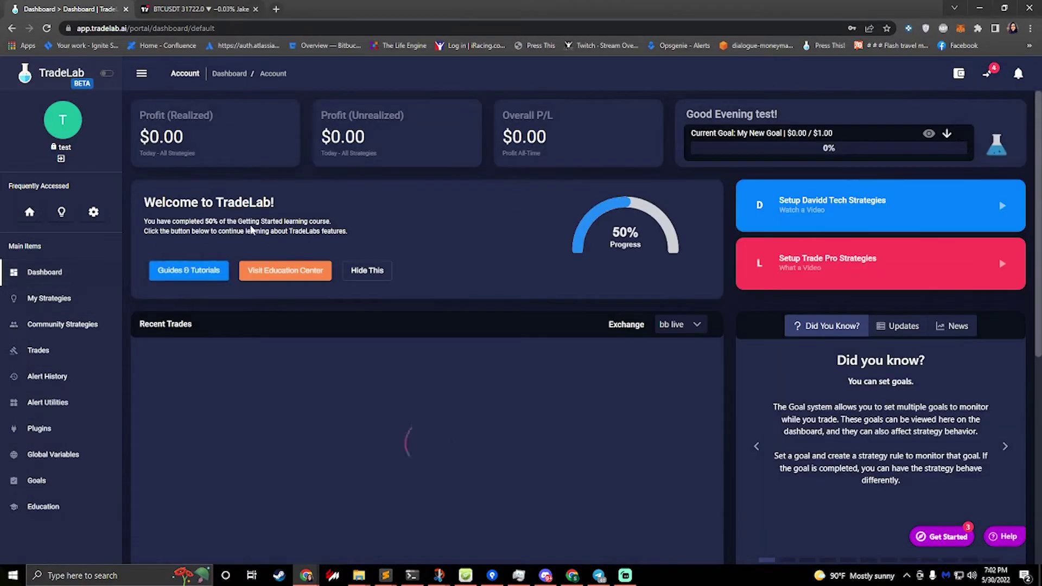
{"action": "left_click", "coordinate": [945, 532]}
{"action": "left_click", "coordinate": [855, 513]}
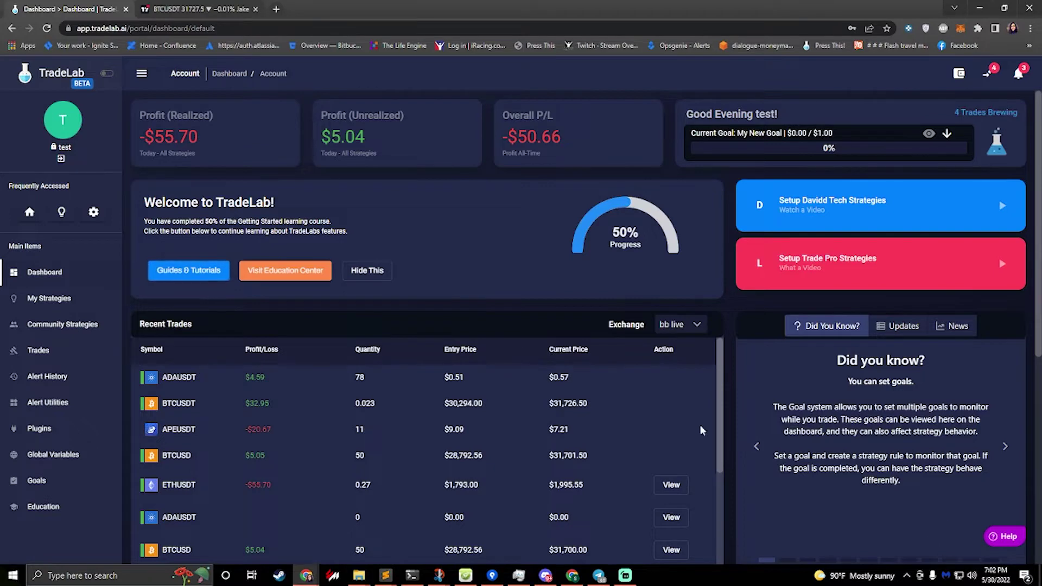
{"action": "left_click", "coordinate": [365, 277]}
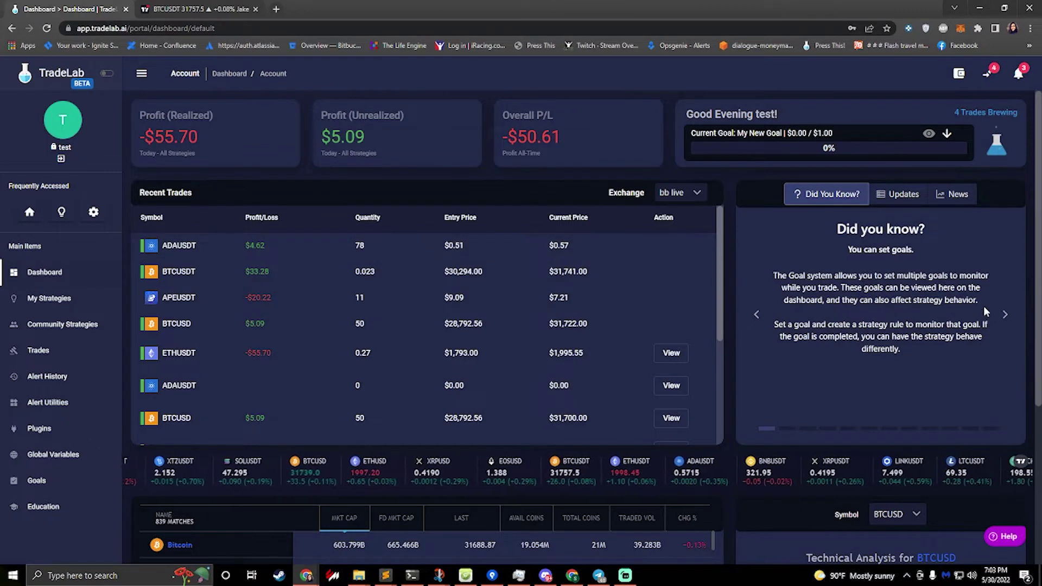
{"action": "left_click", "coordinate": [1006, 315]}
{"action": "left_click", "coordinate": [1006, 316]}
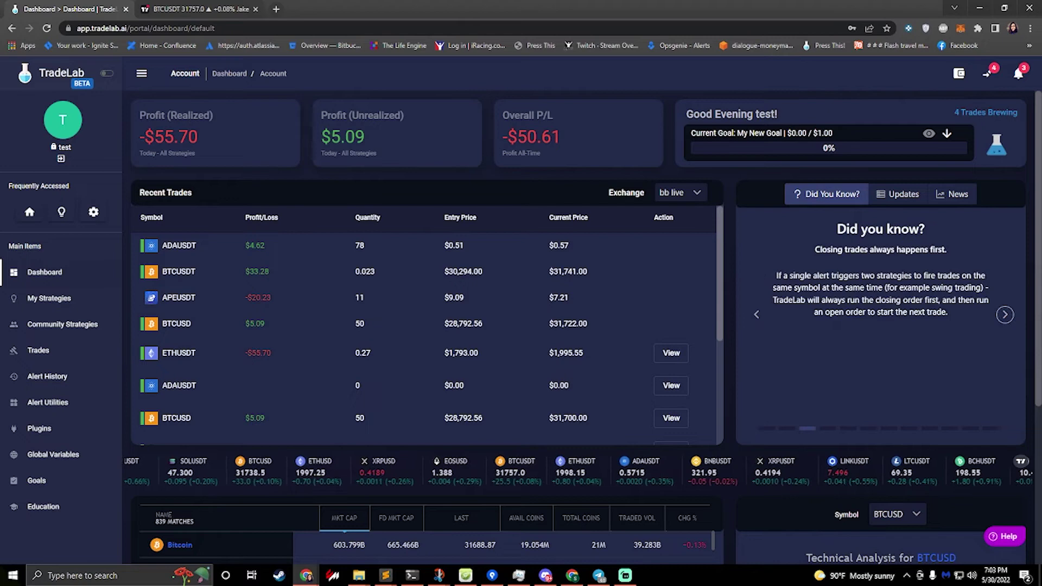
{"action": "left_click", "coordinate": [885, 202]}
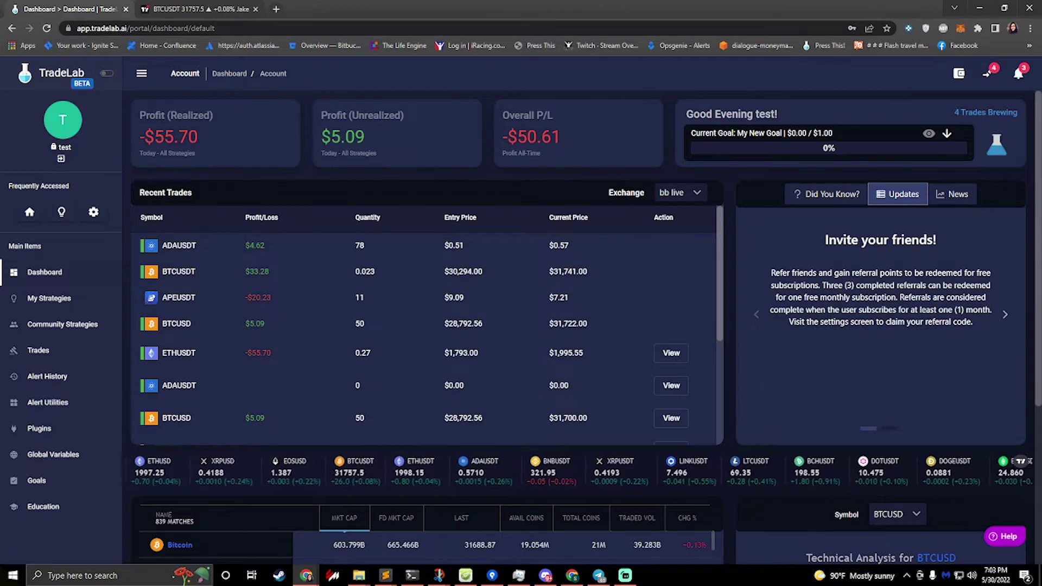
{"action": "left_click", "coordinate": [956, 194]}
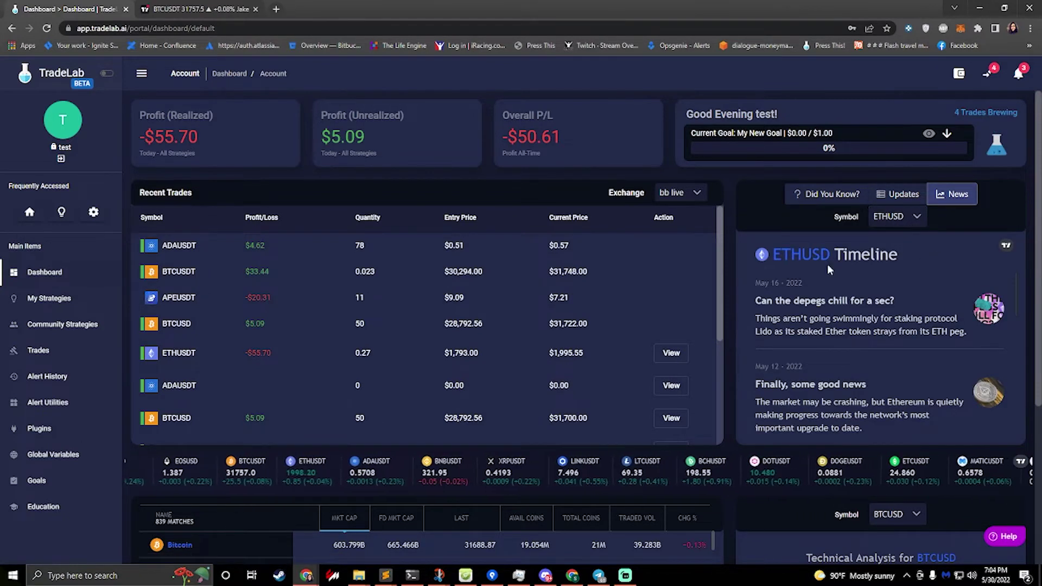
{"action": "scroll", "coordinate": [950, 245], "scroll_direction": "down", "scroll_amount": 10}
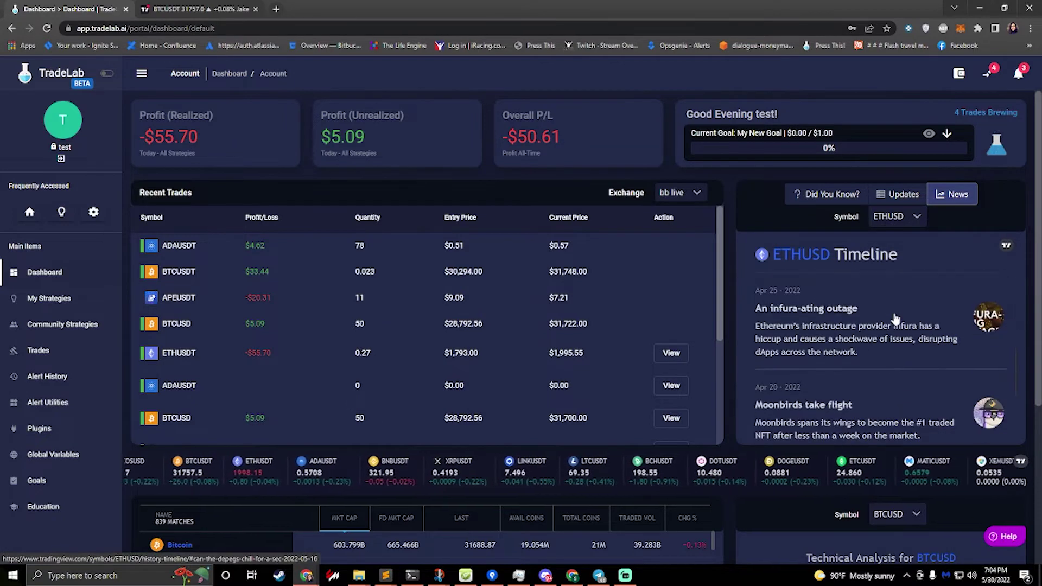
{"action": "left_click", "coordinate": [893, 223]}
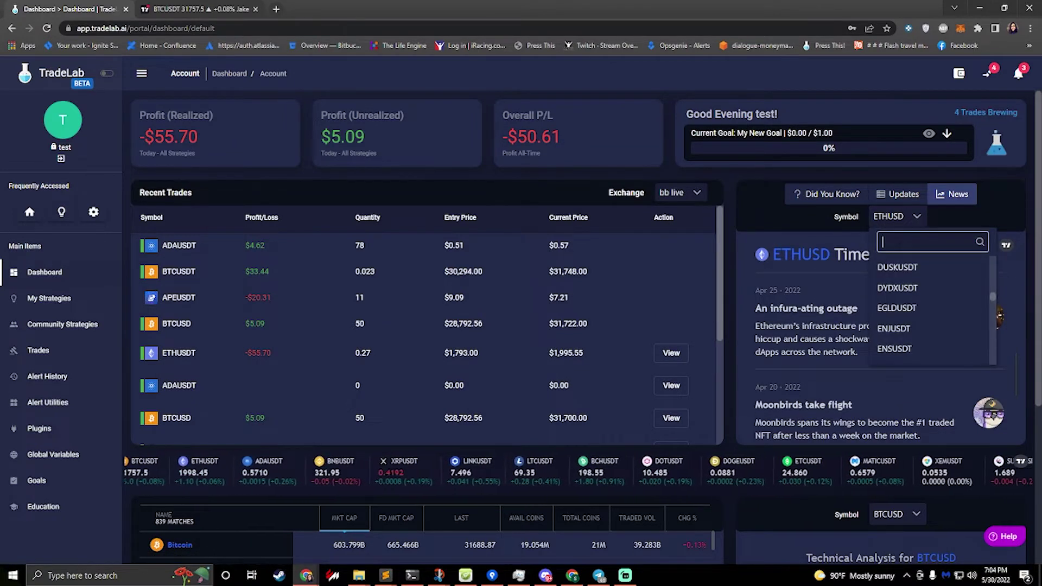
{"action": "type", "text": "btc"}
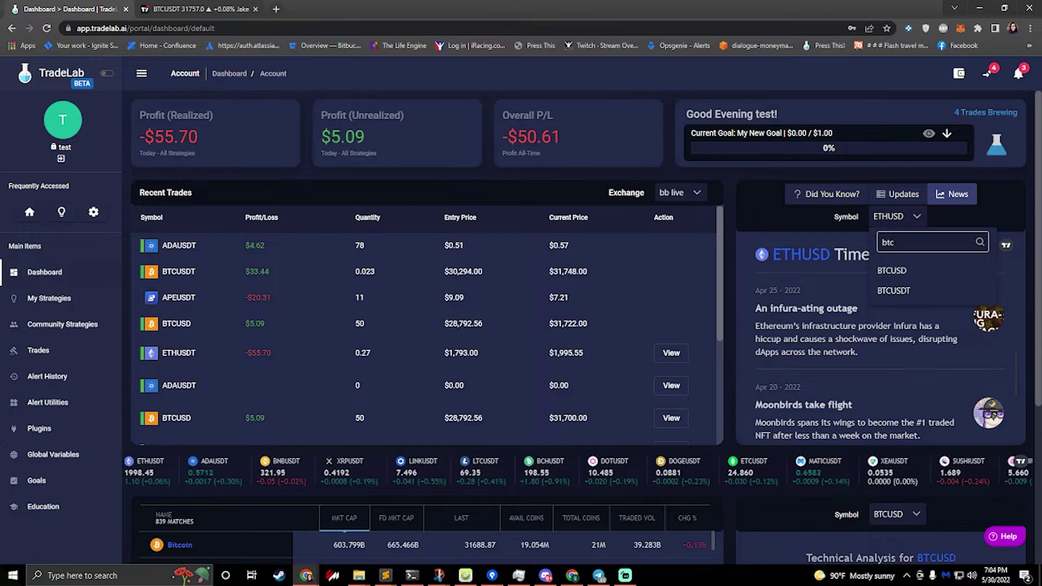
{"action": "left_click", "coordinate": [918, 271]}
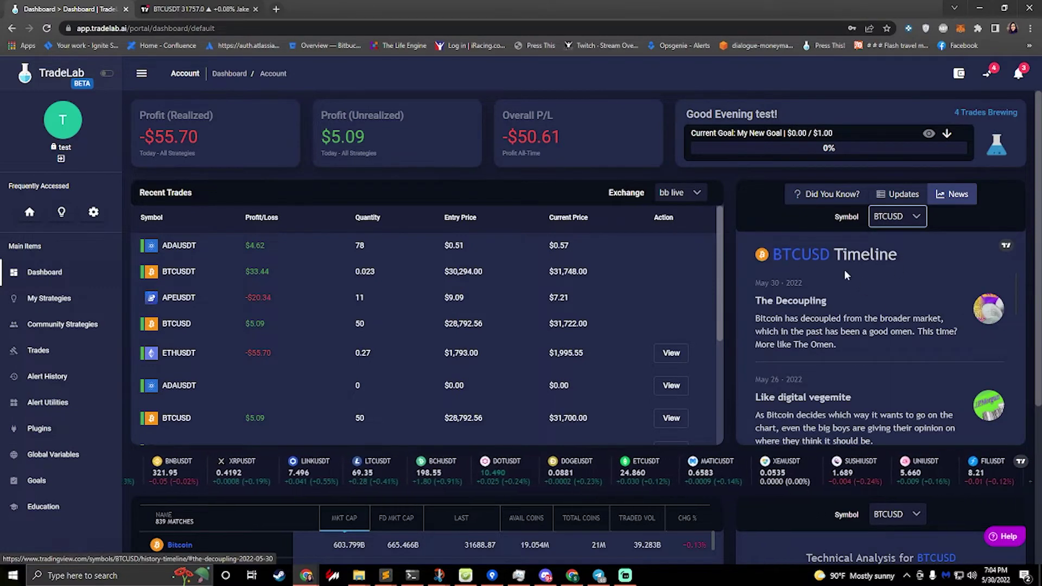
{"action": "scroll", "coordinate": [863, 271], "scroll_direction": "down", "scroll_amount": 3}
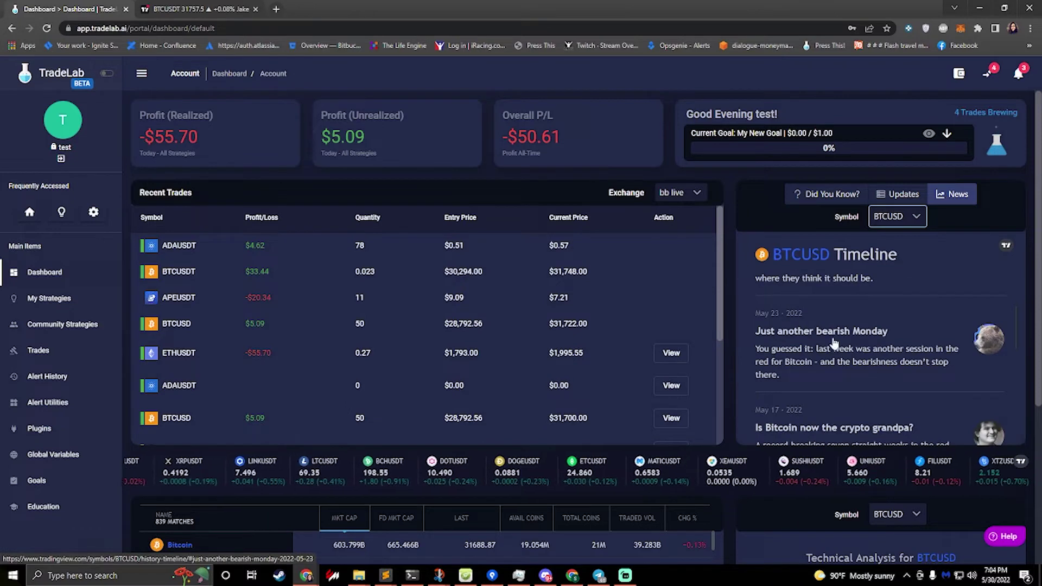
{"action": "scroll", "coordinate": [835, 342], "scroll_direction": "up", "scroll_amount": 3}
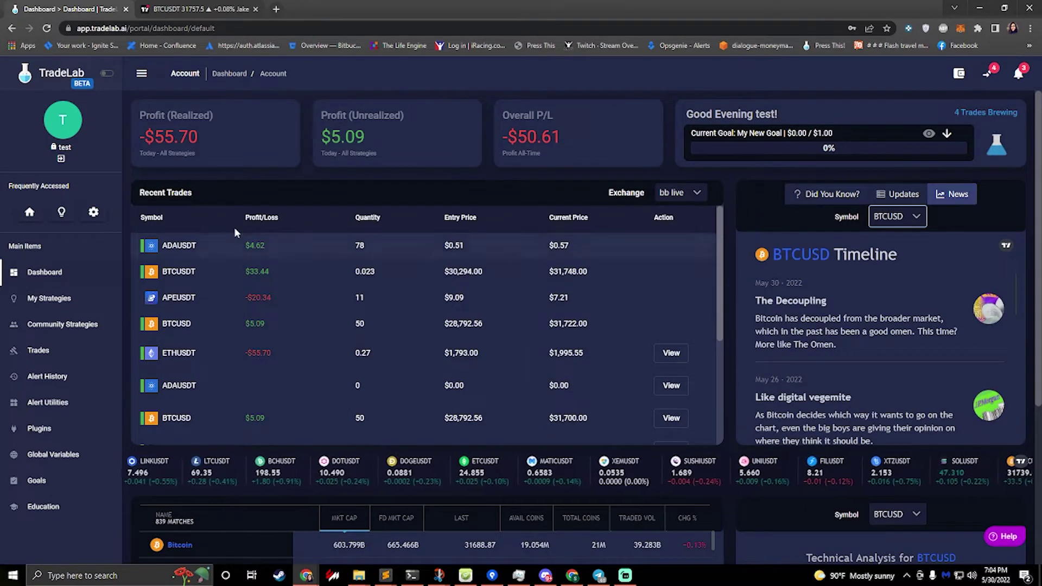
{"action": "left_click", "coordinate": [54, 300]}
{"action": "left_click", "coordinate": [21, 274]}
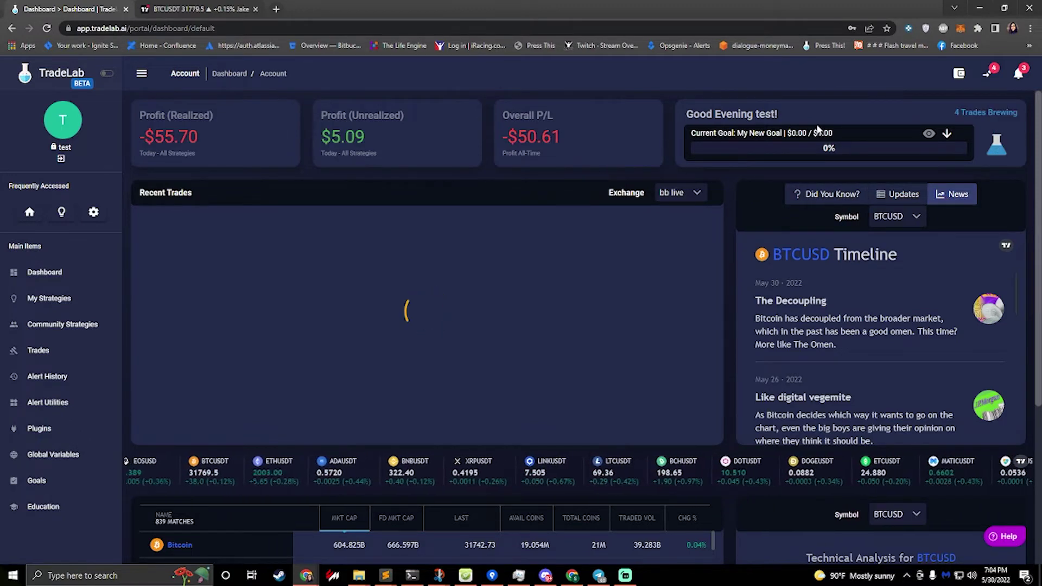
{"action": "left_click", "coordinate": [1019, 76]}
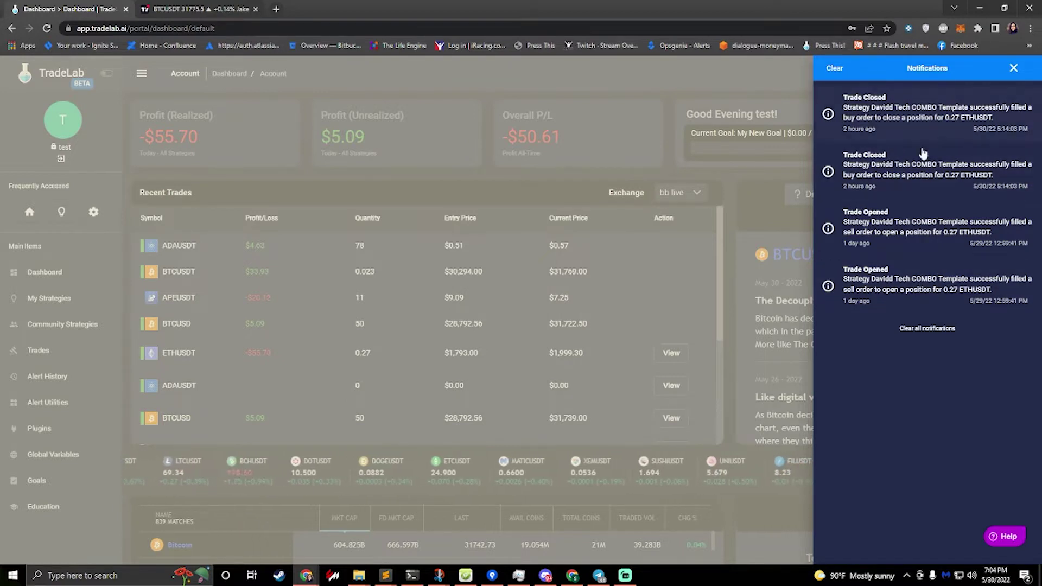
{"action": "left_click", "coordinate": [1014, 68]}
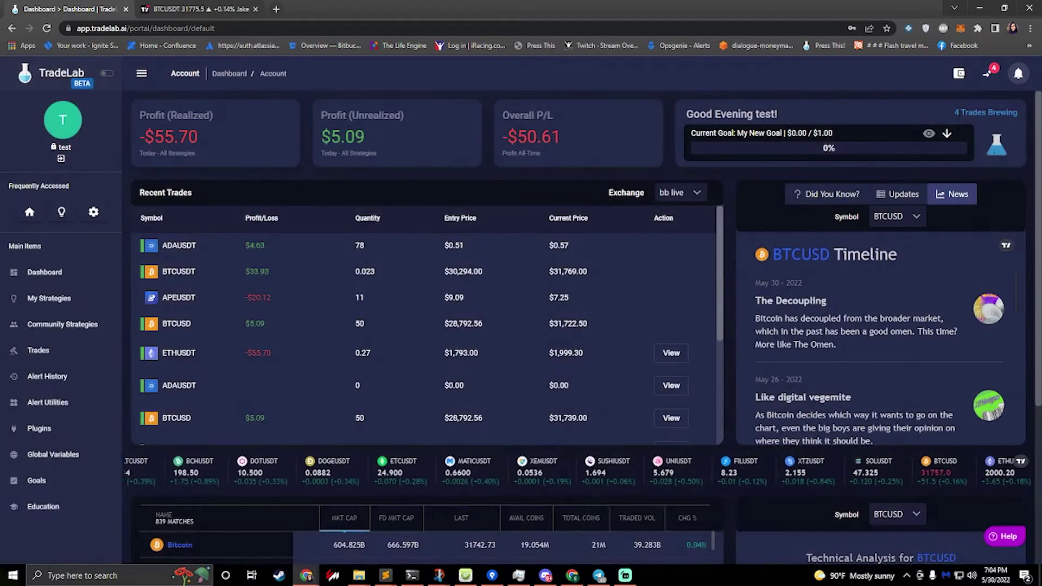
{"action": "left_click", "coordinate": [990, 79]}
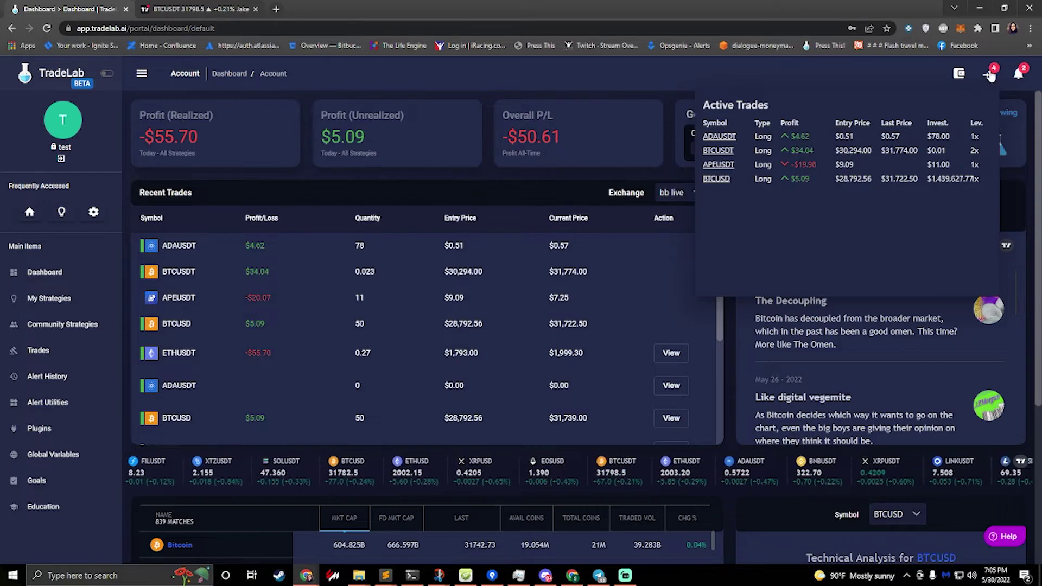
{"action": "mouse_move", "coordinate": [960, 74]}
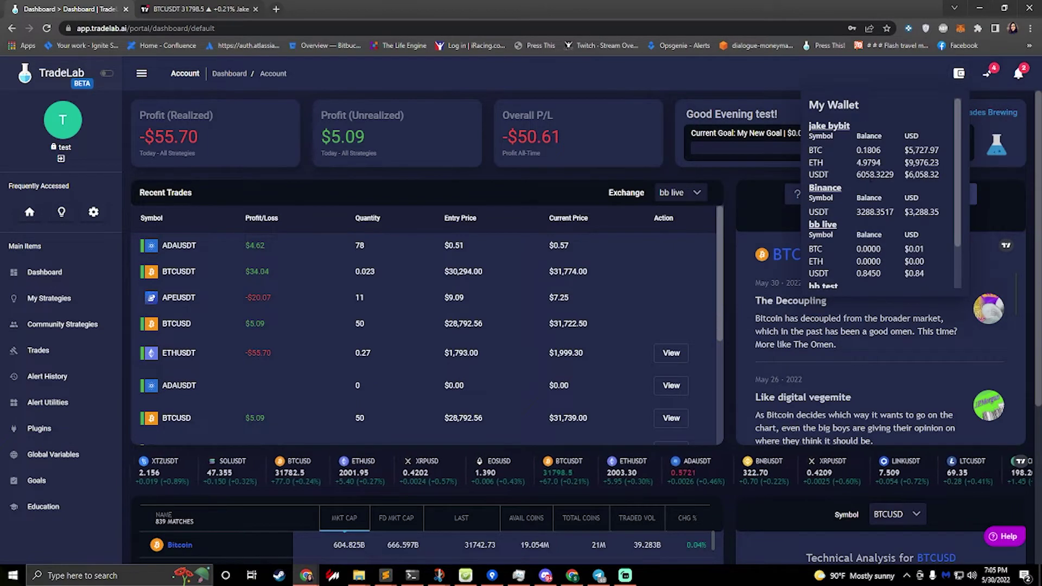
{"action": "scroll", "coordinate": [884, 194], "scroll_direction": "down", "scroll_amount": 1}
{"action": "scroll", "coordinate": [836, 208], "scroll_direction": "up", "scroll_amount": 1}
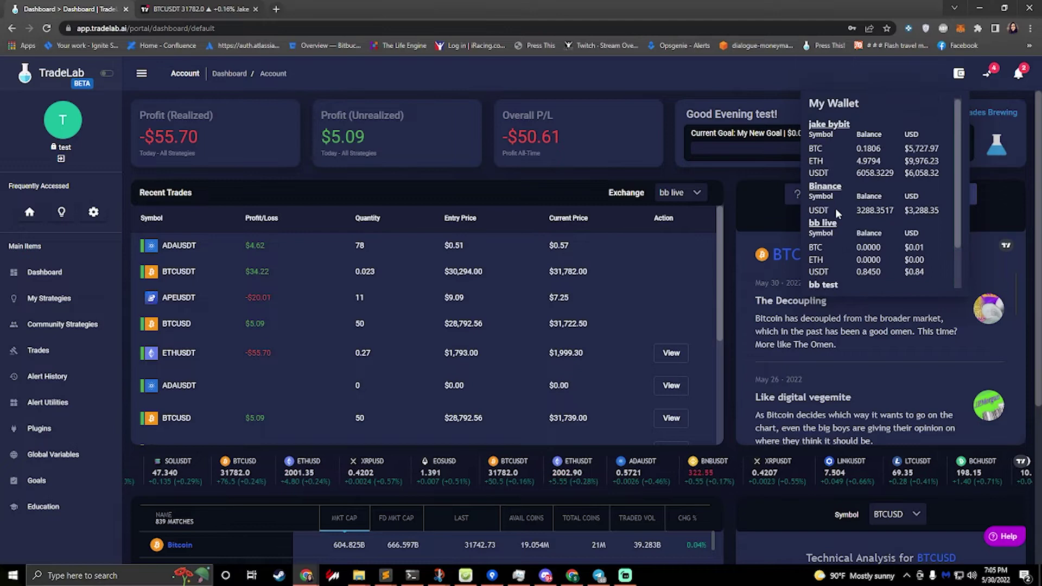
{"action": "scroll", "coordinate": [826, 151], "scroll_direction": "down", "scroll_amount": 1}
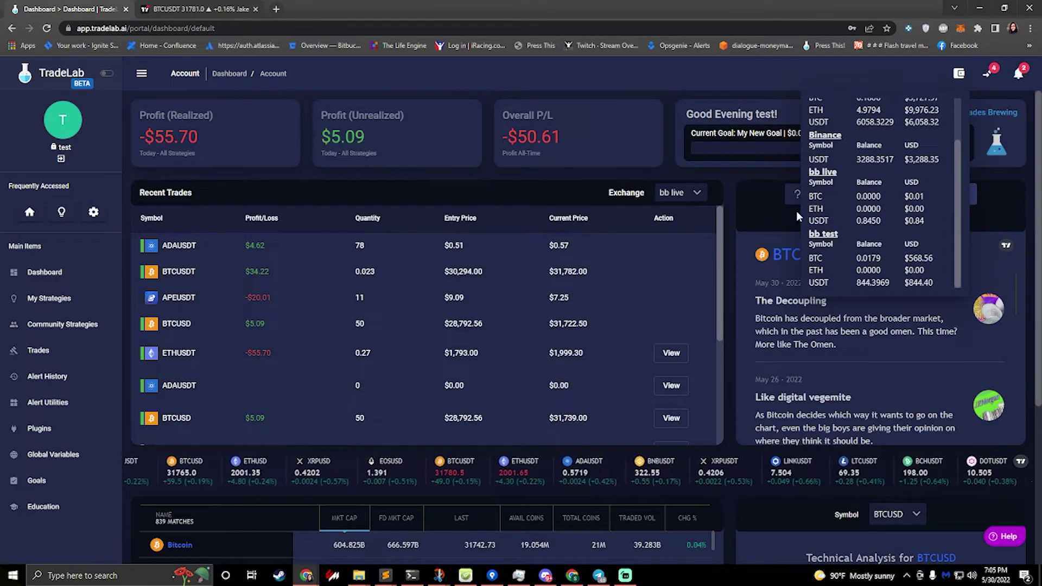
{"action": "scroll", "coordinate": [896, 196], "scroll_direction": "up", "scroll_amount": 1}
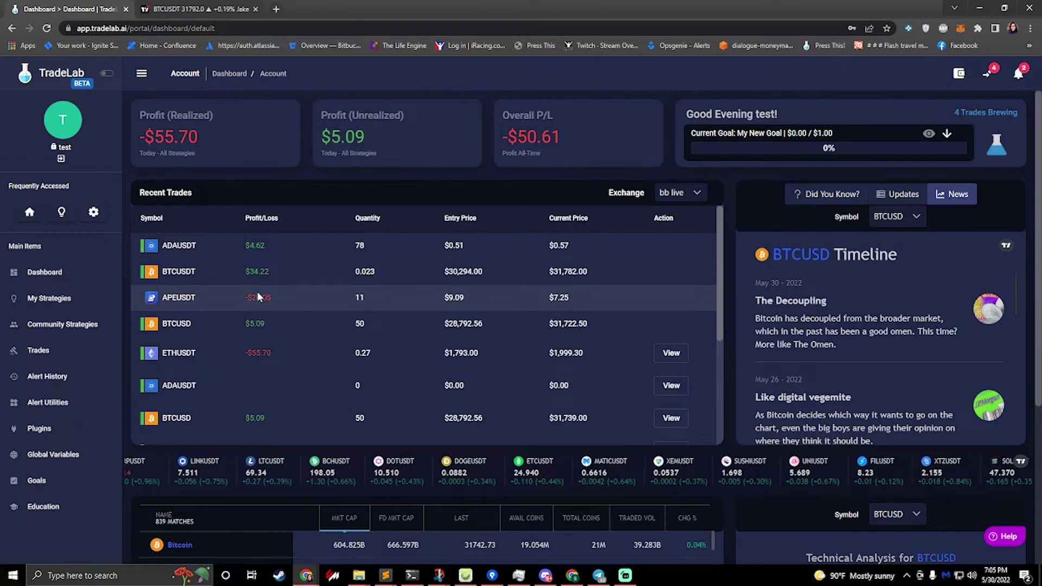
Open My Strategies, switch to list view, then back to grid cards.
{"action": "left_click", "coordinate": [74, 306]}
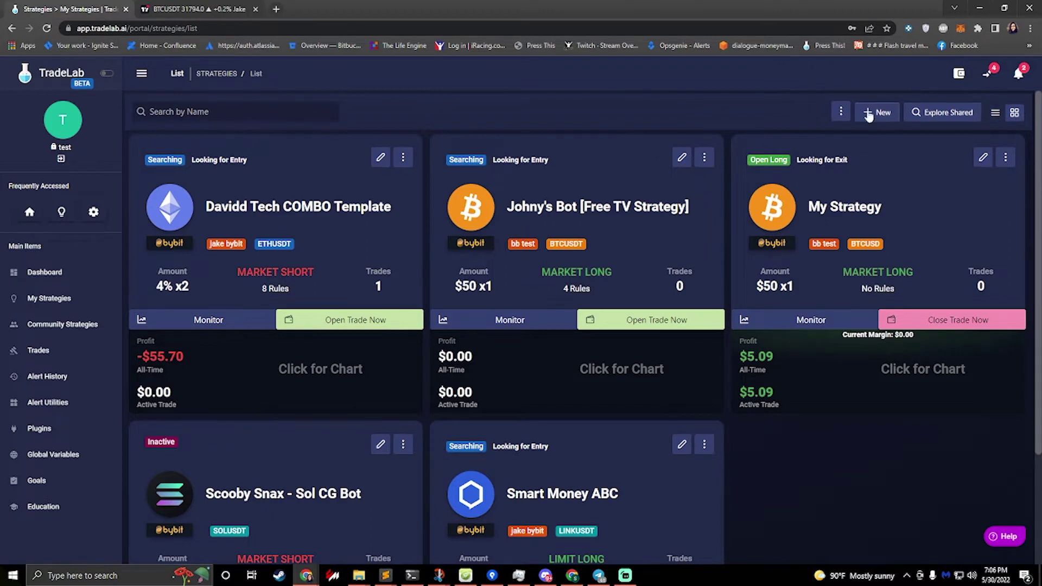
{"action": "left_click", "coordinate": [997, 117]}
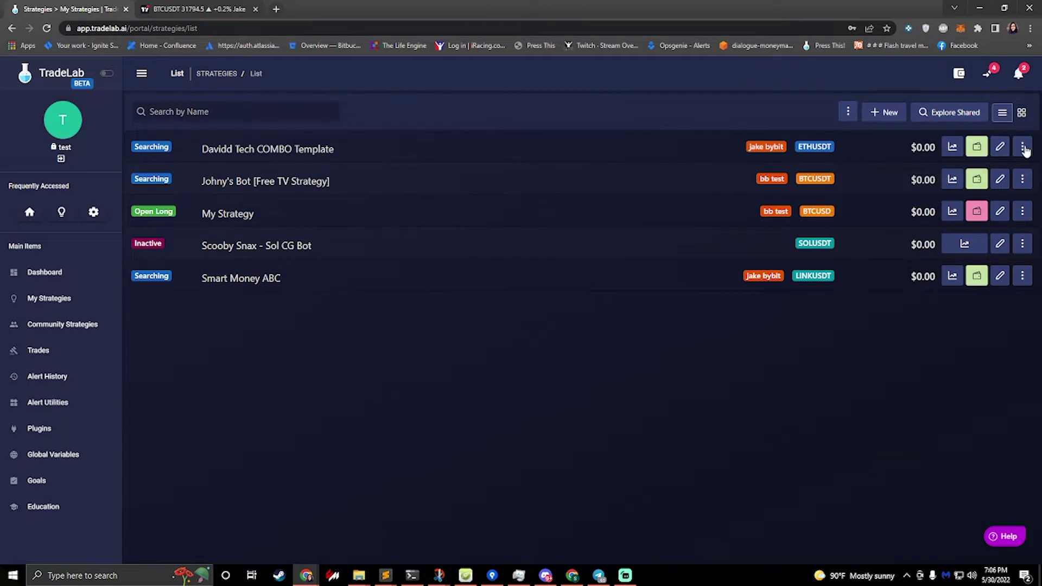
{"action": "left_click", "coordinate": [1021, 112]}
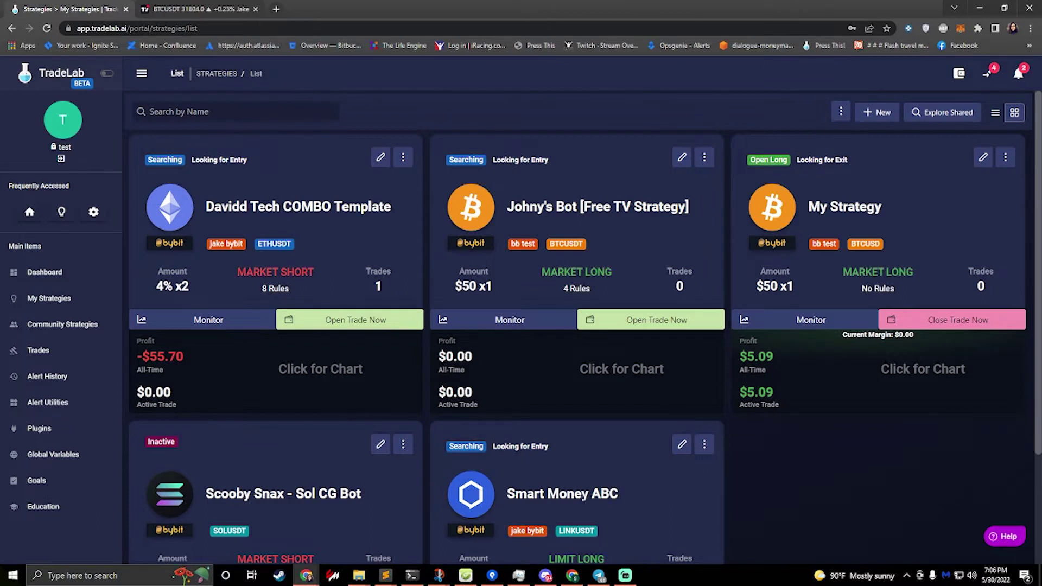
Move Davidd Tech COMBO Template into a new folder named 'Davidd Tech' and save.
{"action": "left_click", "coordinate": [403, 159]}
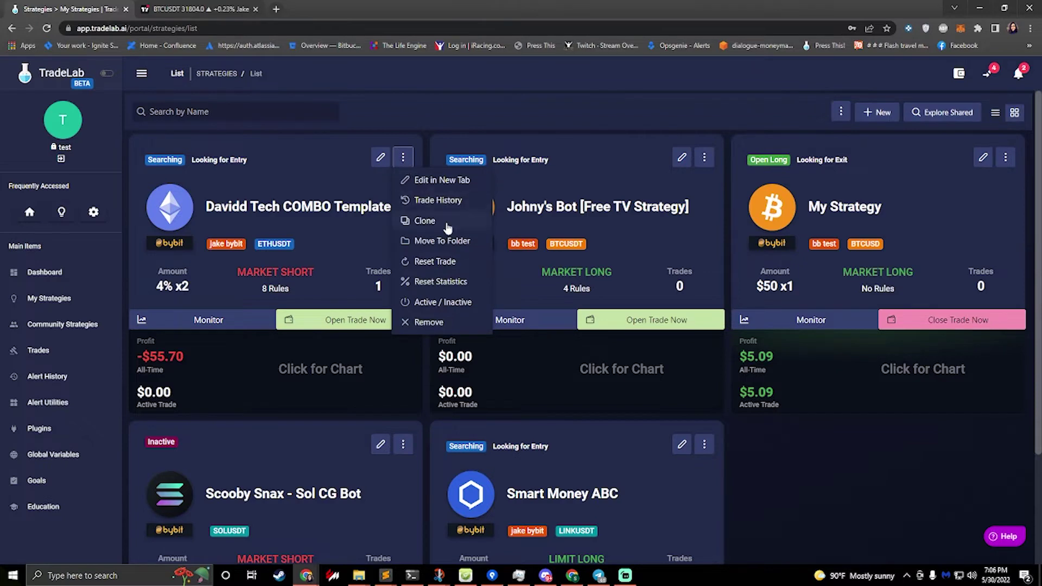
{"action": "left_click", "coordinate": [439, 242]}
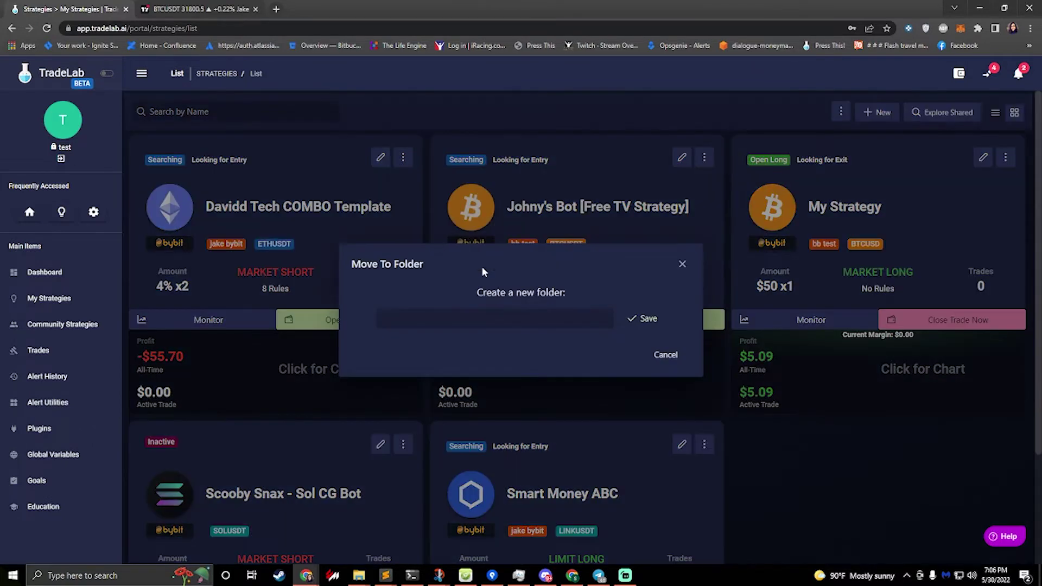
{"action": "left_click", "coordinate": [474, 319]}
{"action": "type", "text": "Davidd"}
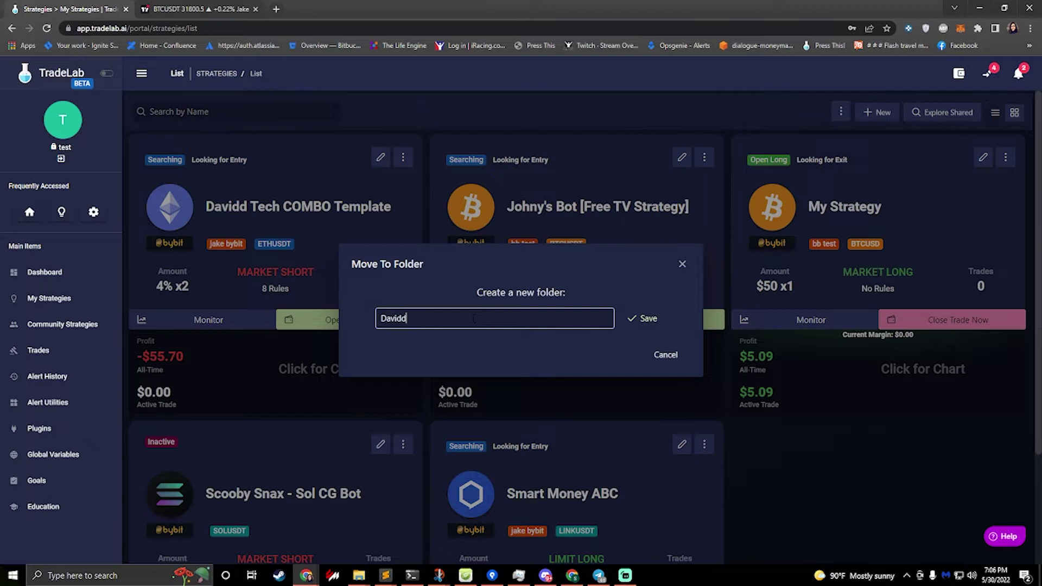
{"action": "type", "text": " Tech"}
{"action": "left_click", "coordinate": [645, 319]}
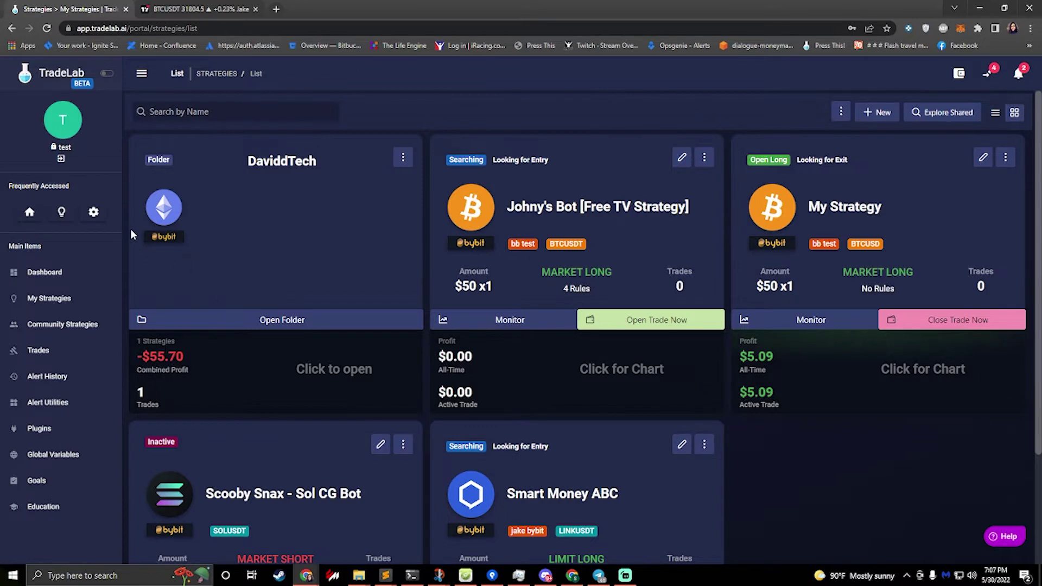
Move Smart Money ABC into the DaviddTech folder, check inside, and return Home.
{"action": "left_click", "coordinate": [704, 444]}
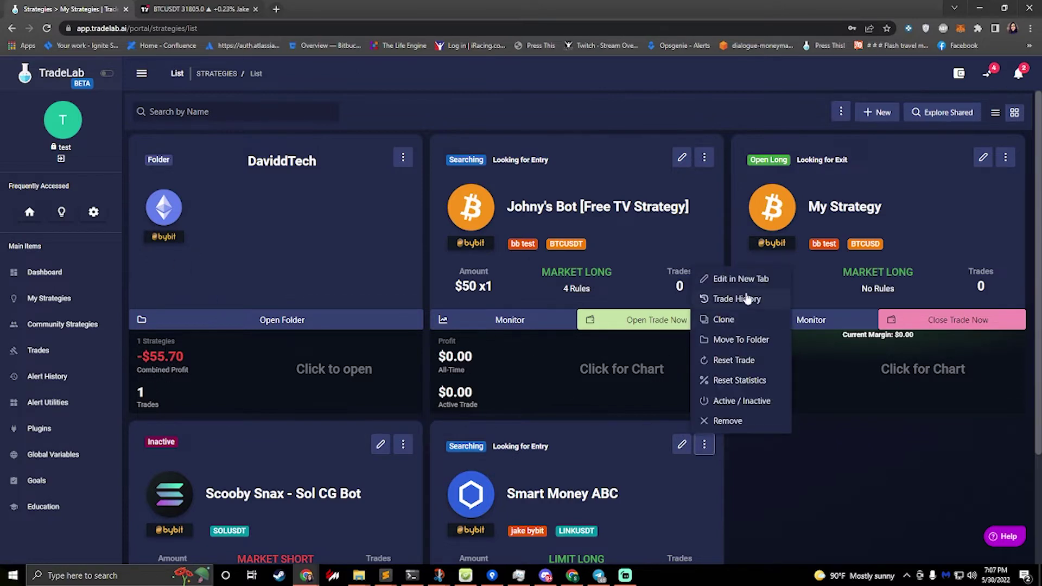
{"action": "left_click", "coordinate": [736, 343]}
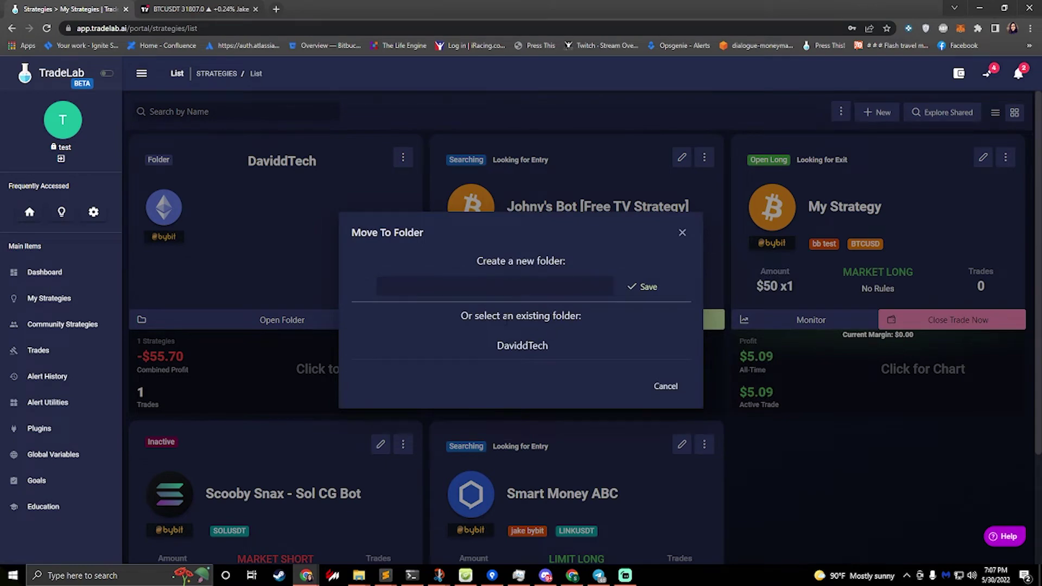
{"action": "left_click", "coordinate": [524, 347]}
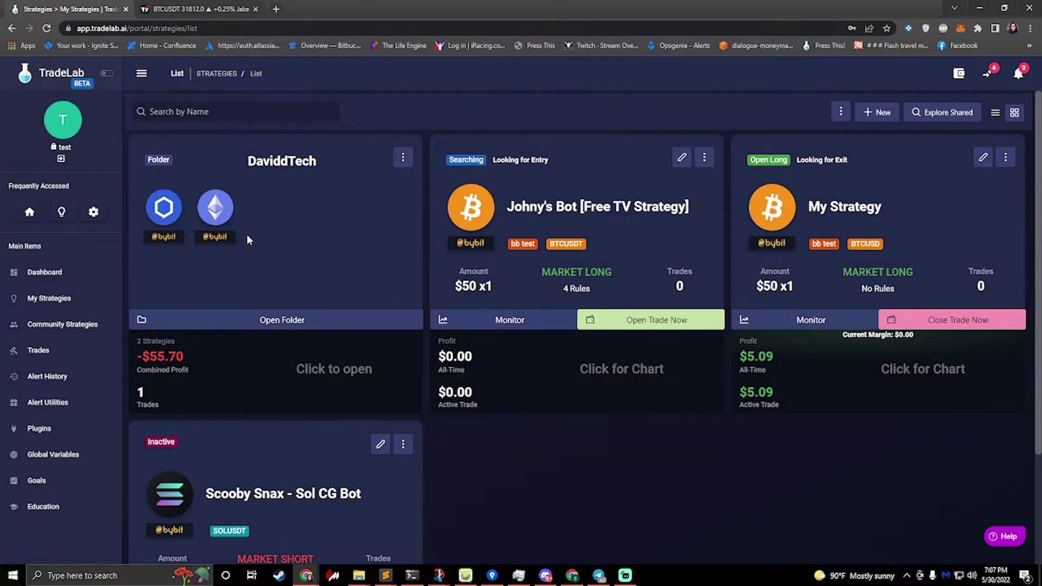
{"action": "left_click", "coordinate": [244, 325]}
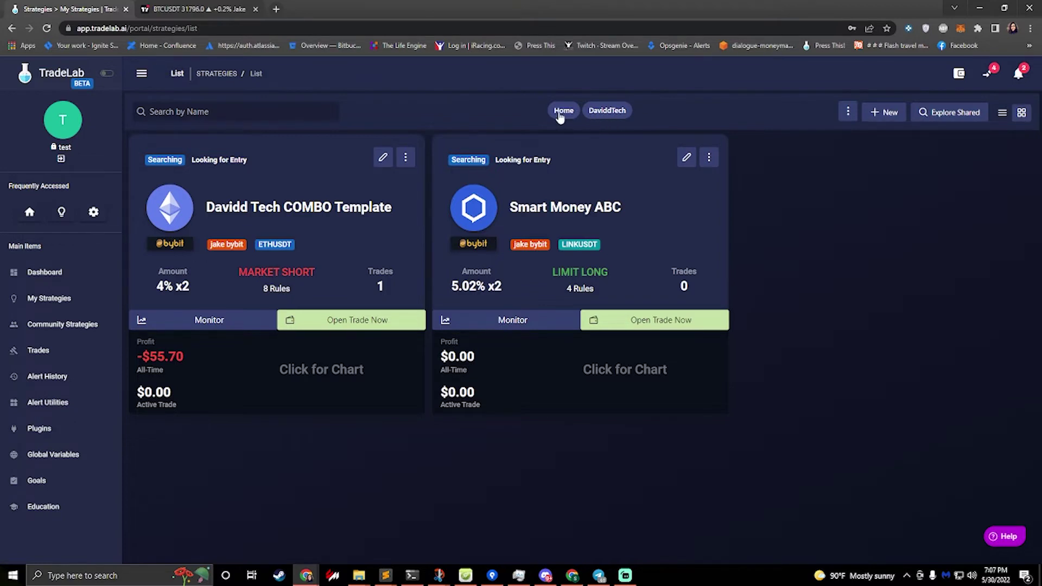
{"action": "left_click", "coordinate": [563, 111]}
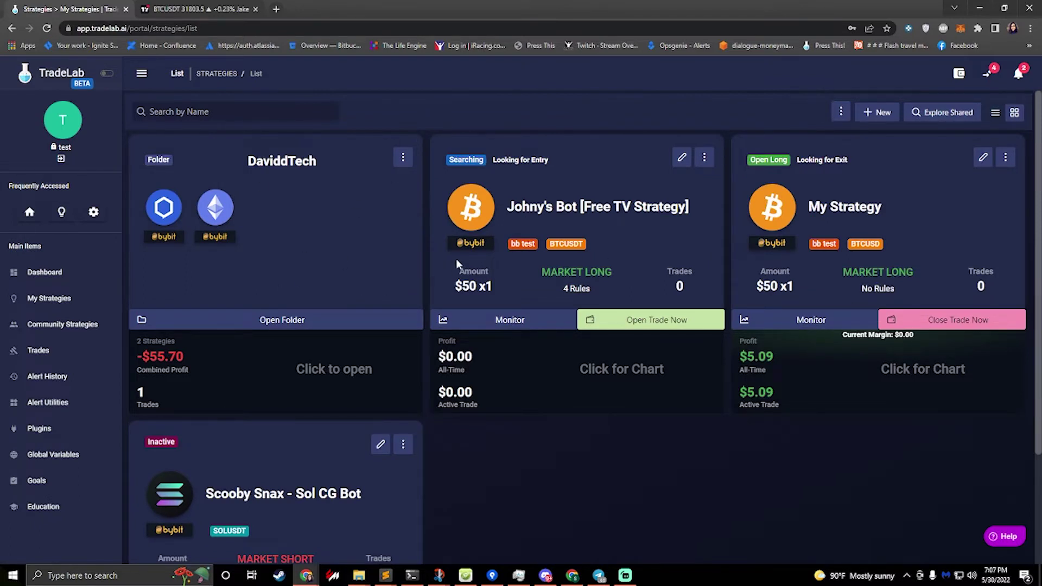
Review the DaviddTech folder actions and the bulk strategy actions without choosing any.
{"action": "left_click", "coordinate": [401, 161]}
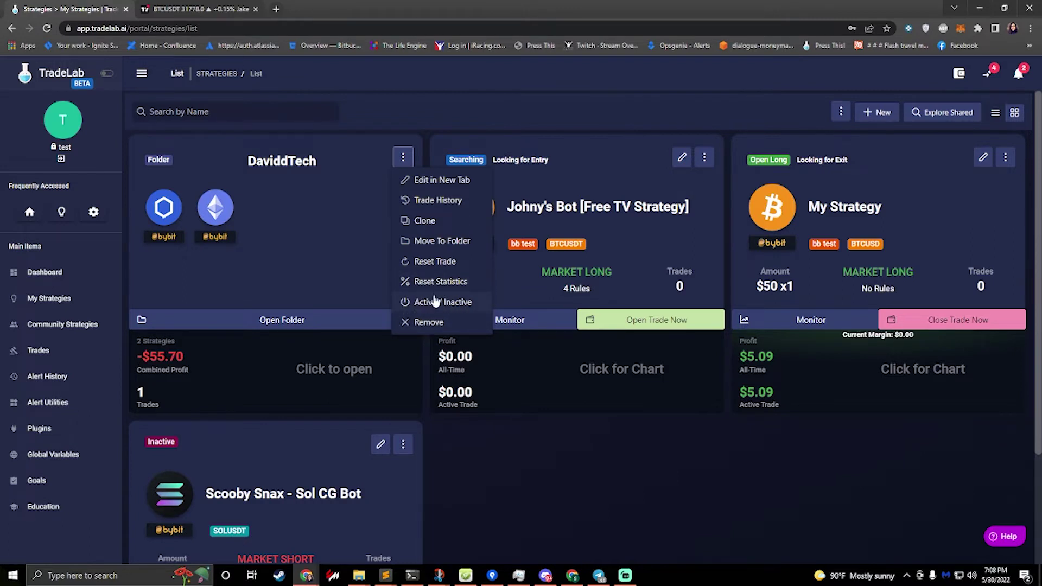
{"action": "left_click", "coordinate": [667, 117]}
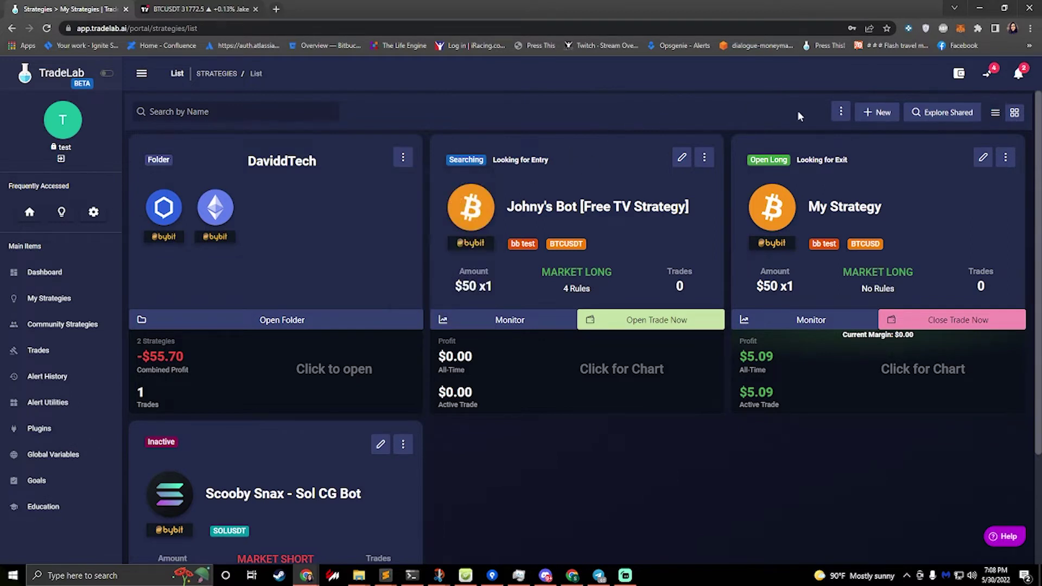
{"action": "left_click", "coordinate": [843, 113]}
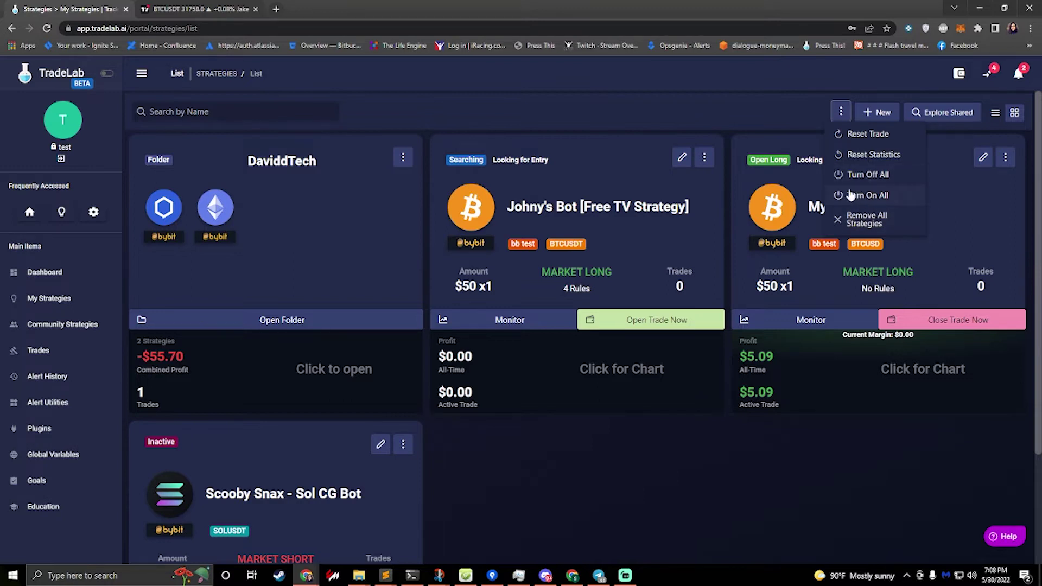
{"action": "left_click", "coordinate": [799, 109]}
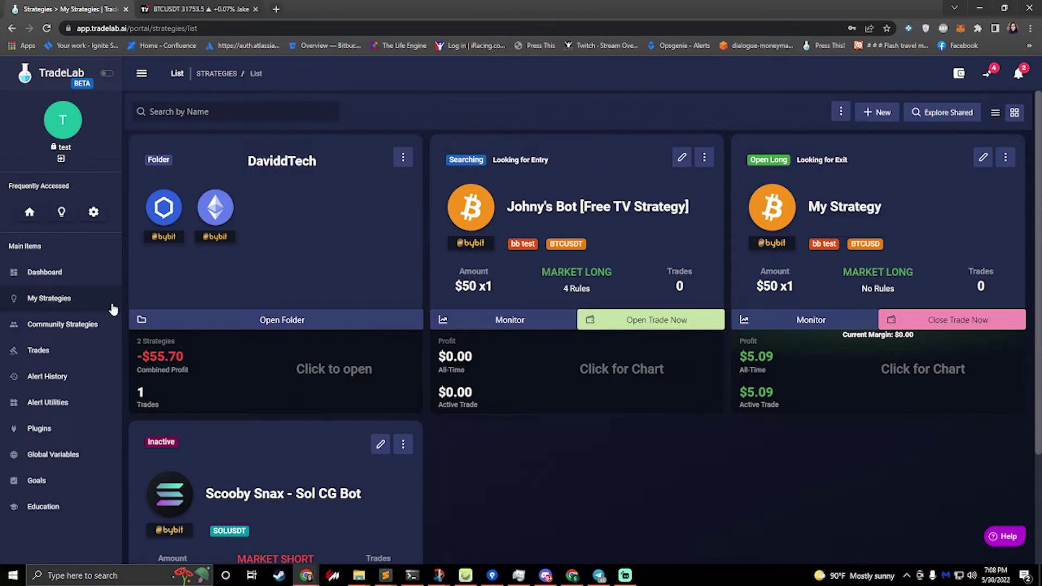
Open Trades, glance at the Active Trades summary, then switch to Trade History.
{"action": "left_click", "coordinate": [61, 351]}
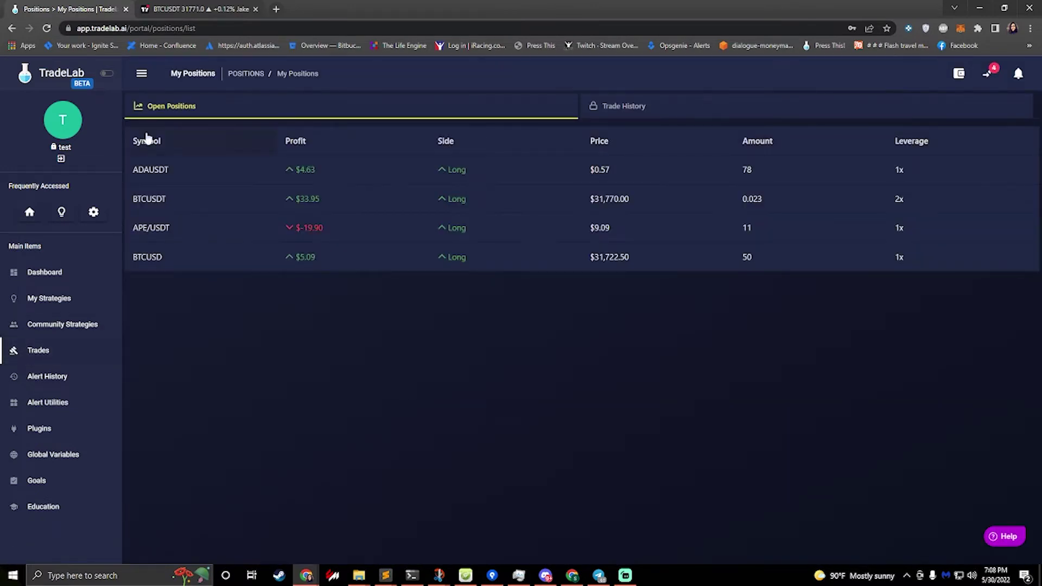
{"action": "left_click", "coordinate": [988, 74]}
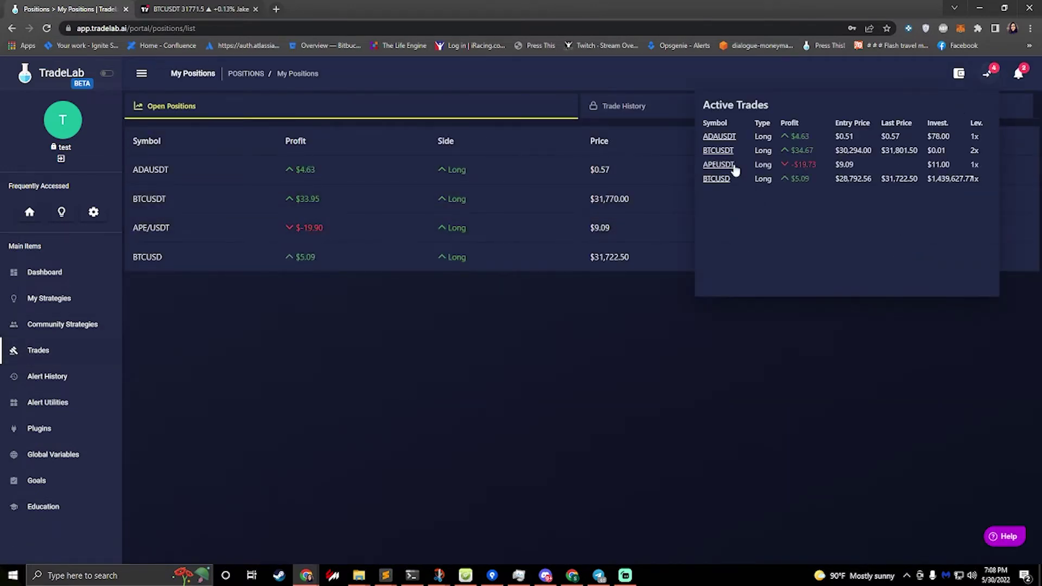
{"action": "left_click", "coordinate": [619, 106]}
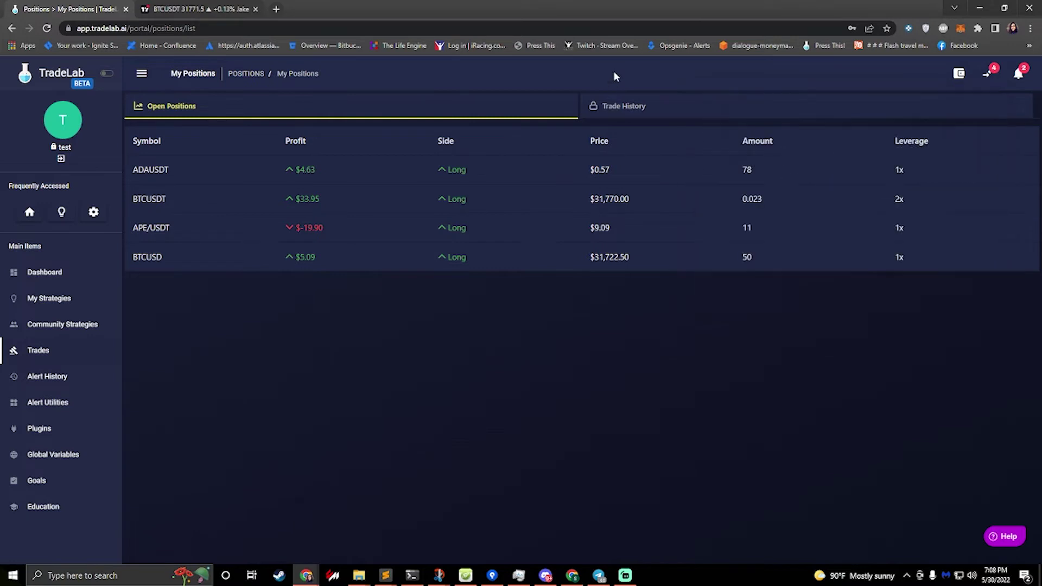
{"action": "left_click", "coordinate": [646, 107]}
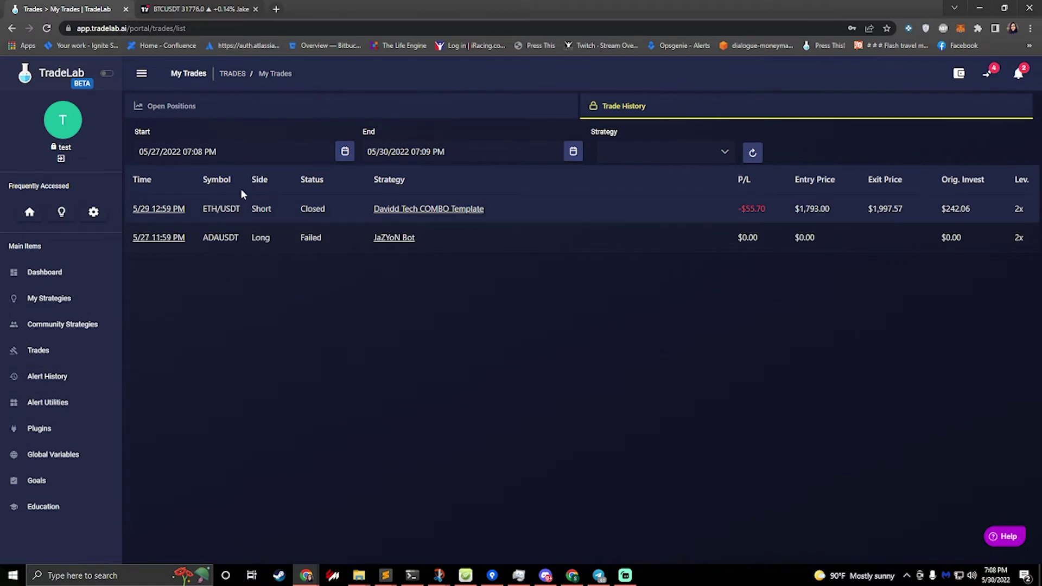
Open the 5/29 12:59 PM ETH/USDT short trade's monitor and scroll to Trade Alerts.
{"action": "left_click", "coordinate": [161, 211]}
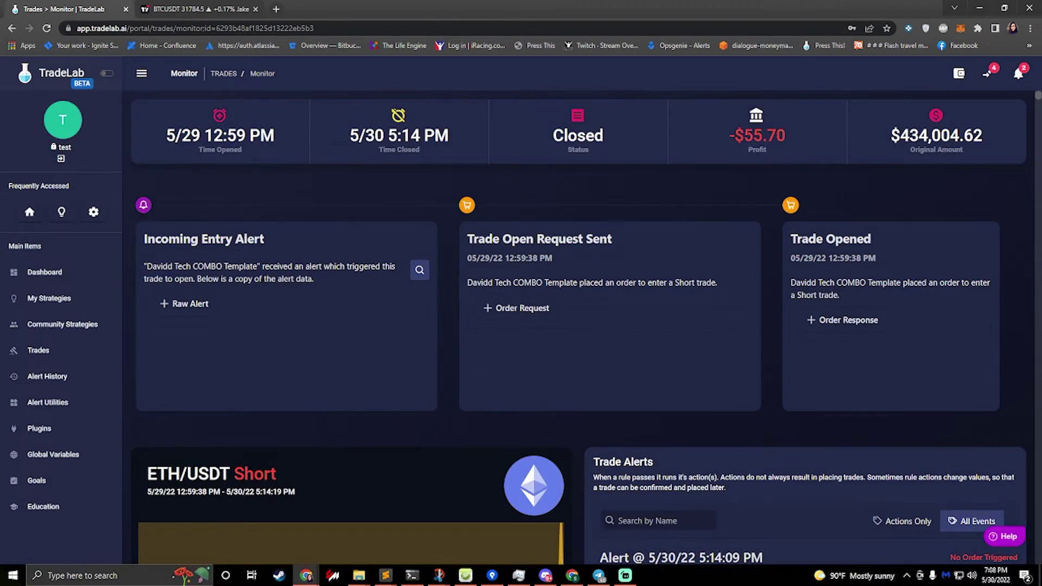
{"action": "left_click_drag", "start_coordinate": [493, 239], "coordinate": [644, 244]}
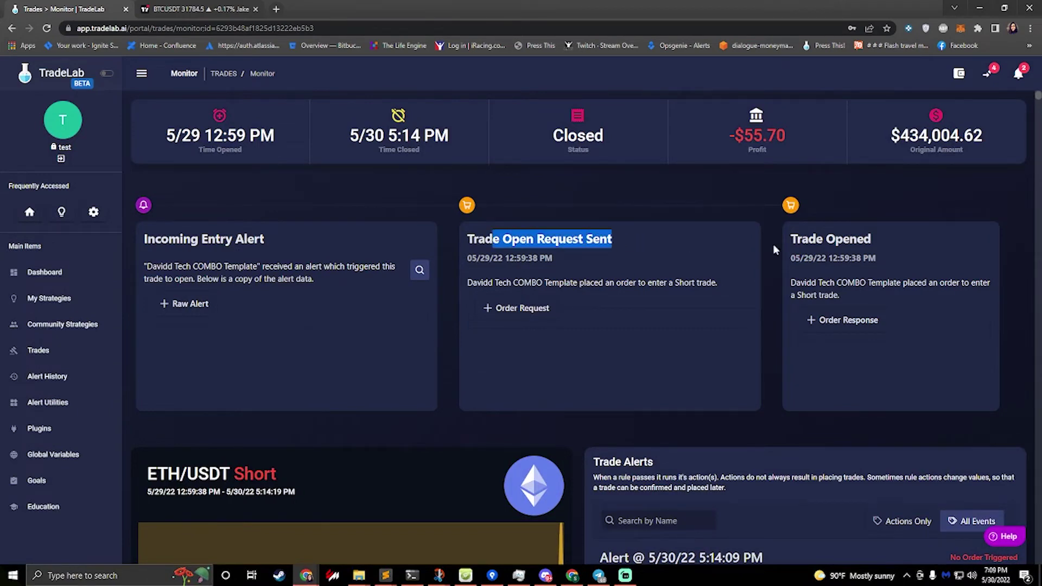
{"action": "scroll", "coordinate": [697, 269], "scroll_direction": "down", "scroll_amount": 3}
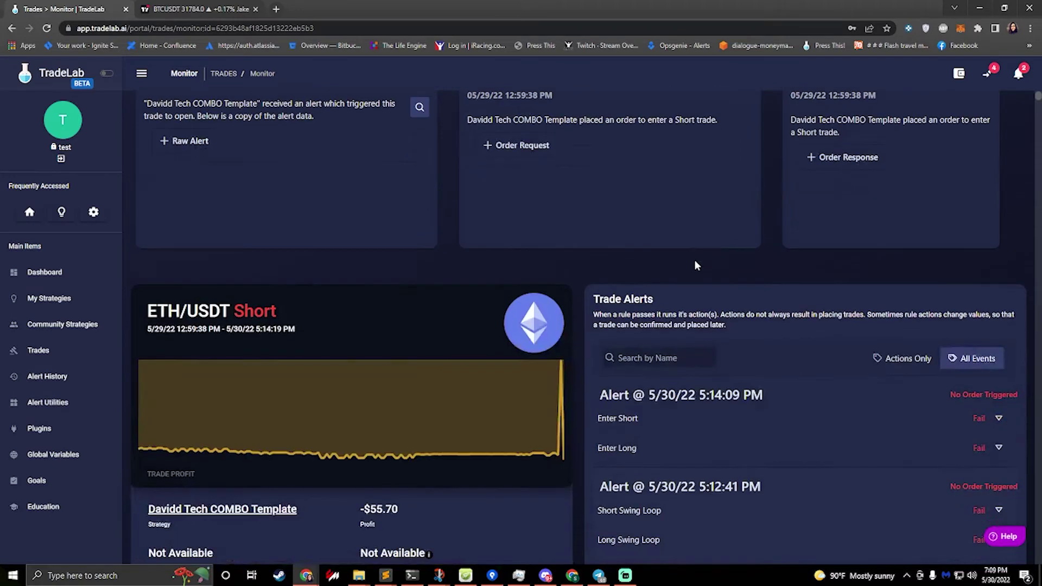
{"action": "scroll", "coordinate": [425, 231], "scroll_direction": "down", "scroll_amount": 3}
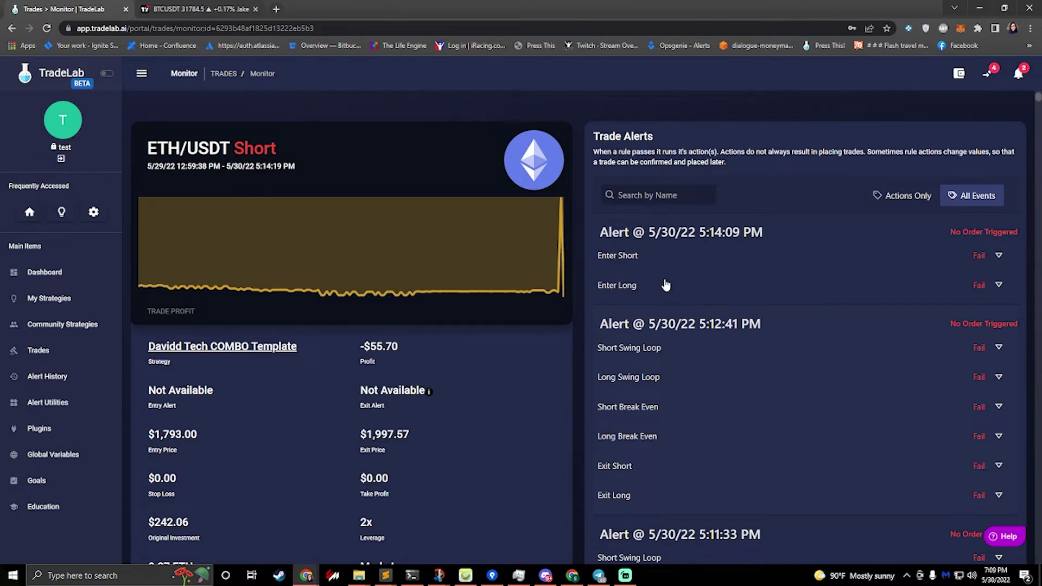
{"action": "scroll", "coordinate": [738, 326], "scroll_direction": "down", "scroll_amount": 9}
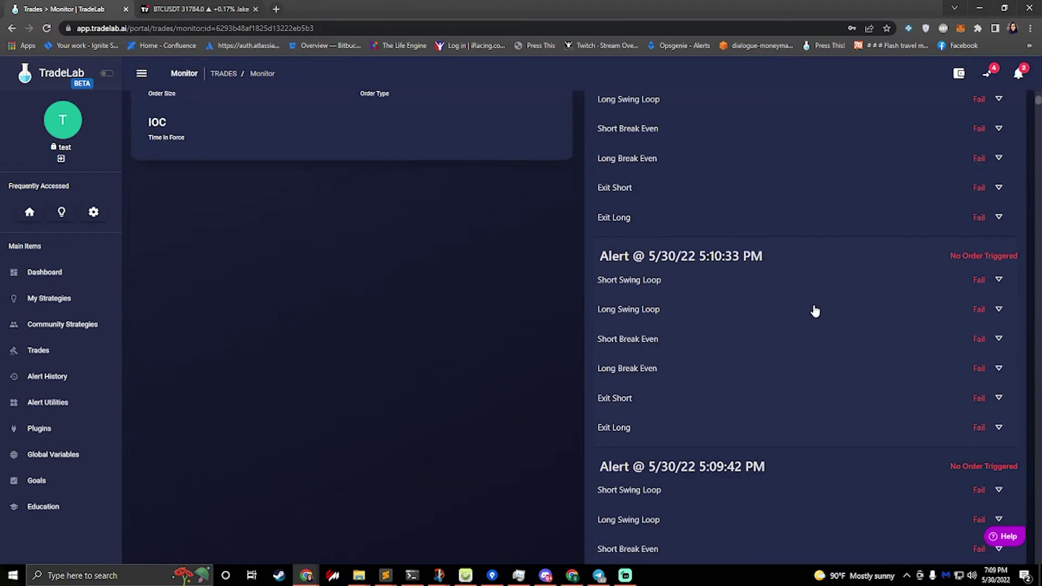
{"action": "scroll", "coordinate": [809, 291], "scroll_direction": "up", "scroll_amount": 5}
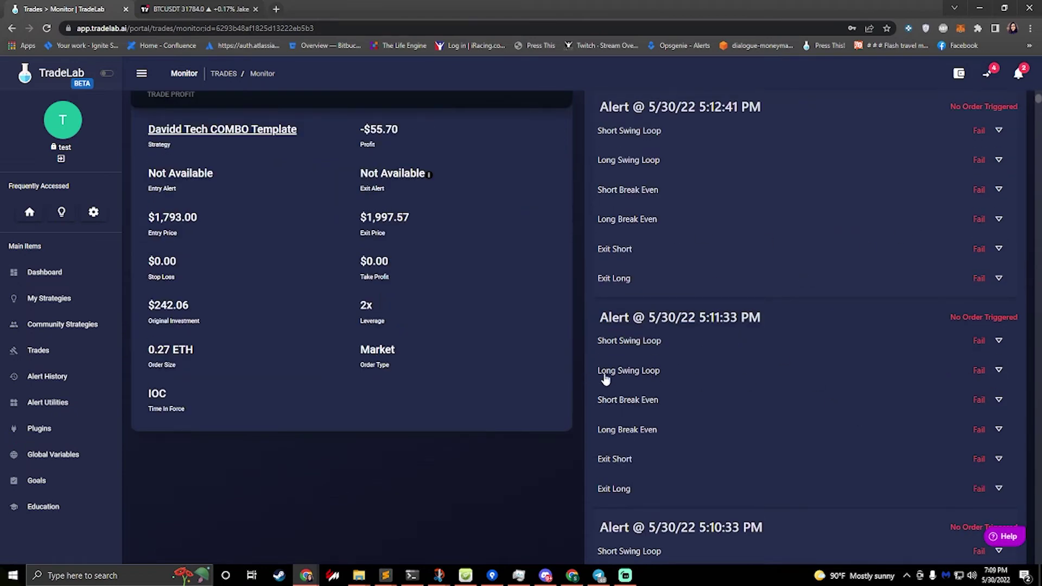
Expand the Long Swing Loop rule and its Conditions to see why it failed.
{"action": "left_click", "coordinate": [980, 375]}
{"action": "left_click", "coordinate": [623, 398]}
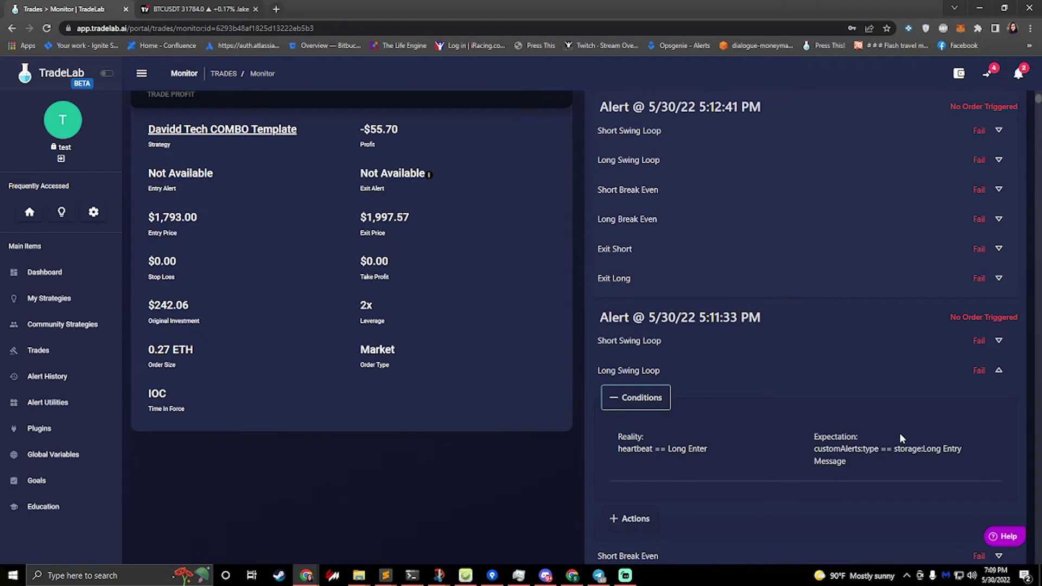
{"action": "scroll", "coordinate": [709, 407], "scroll_direction": "up", "scroll_amount": 10}
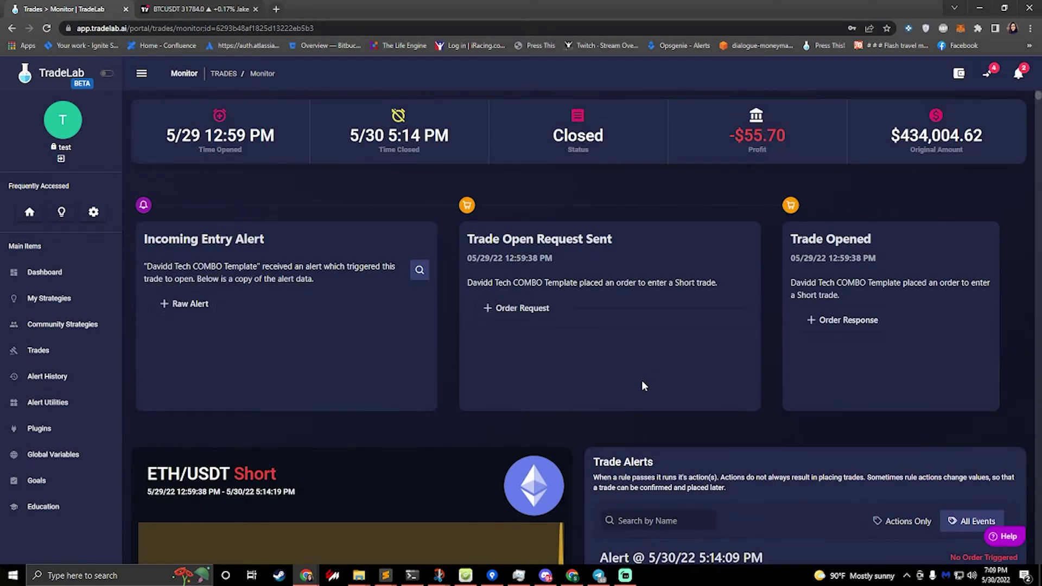
{"action": "scroll", "coordinate": [594, 408], "scroll_direction": "down", "scroll_amount": 6}
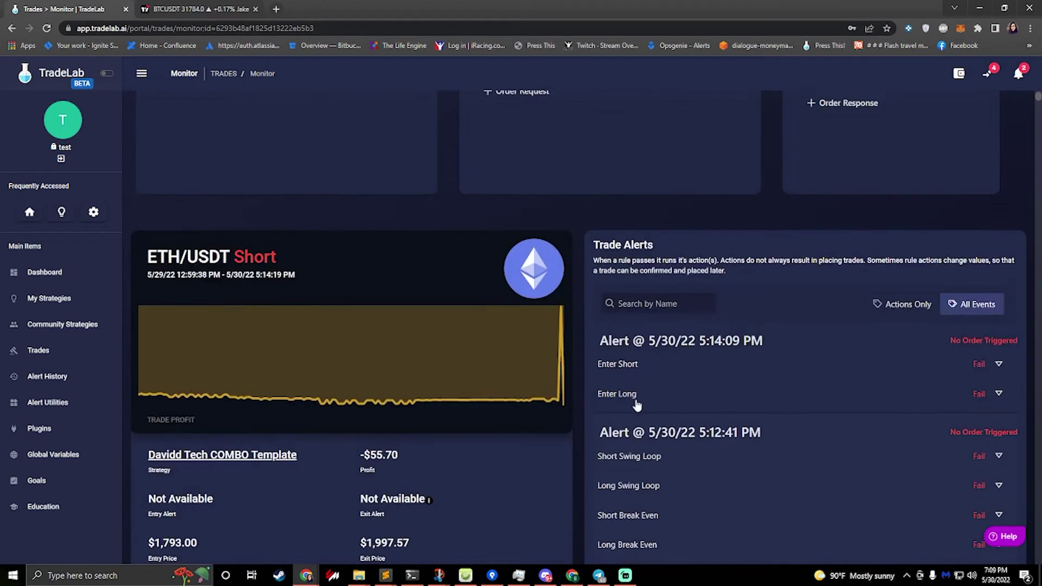
{"action": "scroll", "coordinate": [647, 426], "scroll_direction": "down", "scroll_amount": 2}
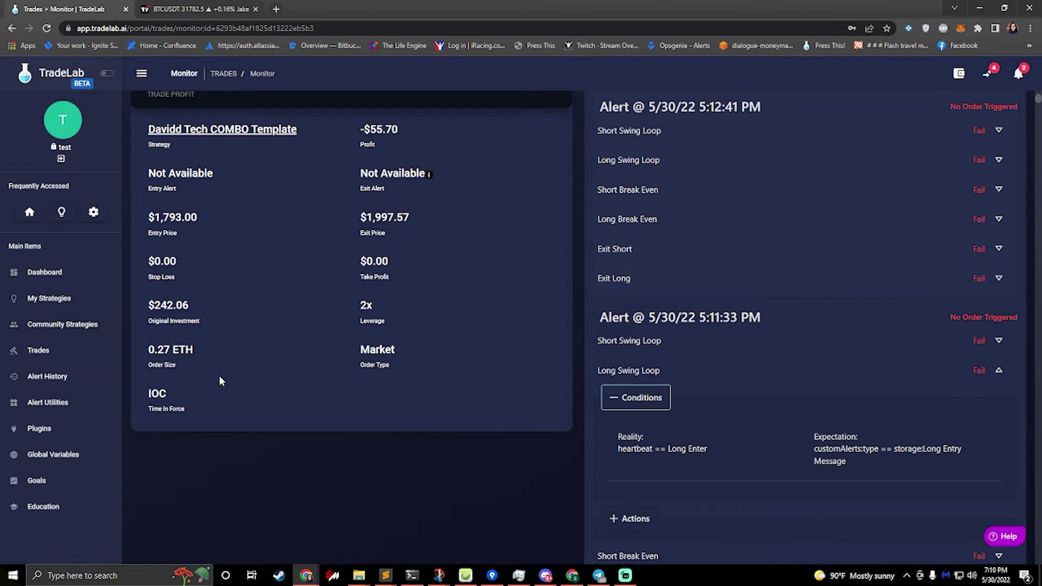
Open Alert History and the 5/30/22 7:00 PM ADAUSDT alert's monitor.
{"action": "left_click", "coordinate": [49, 376]}
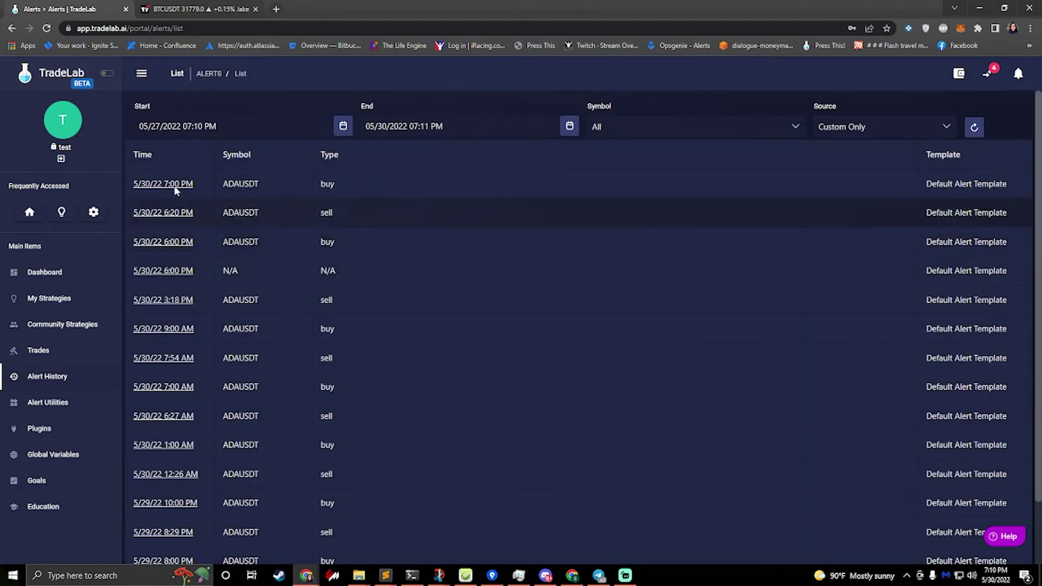
{"action": "left_click", "coordinate": [162, 184]}
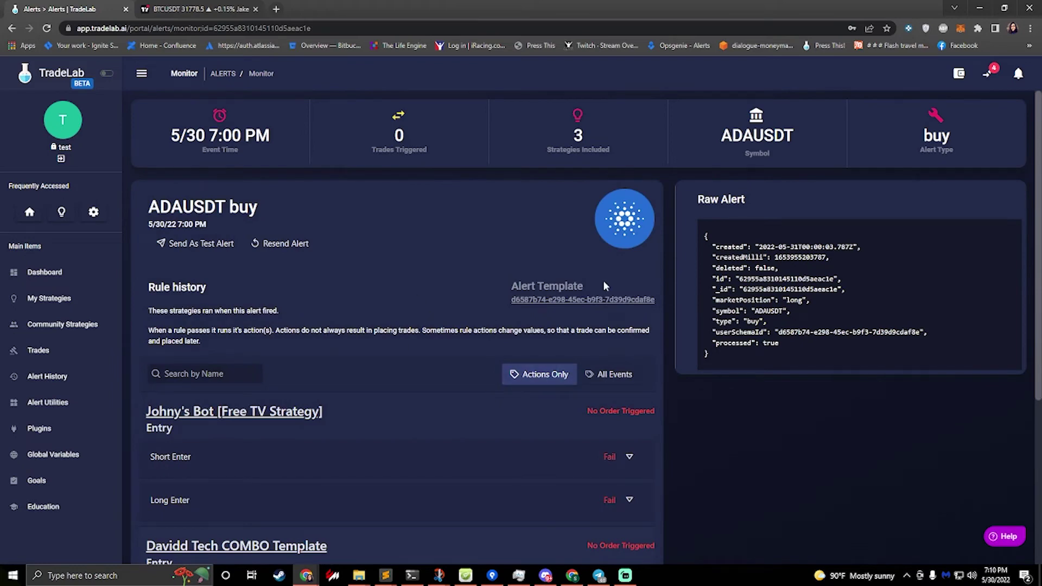
{"action": "scroll", "coordinate": [543, 375], "scroll_direction": "down", "scroll_amount": 4}
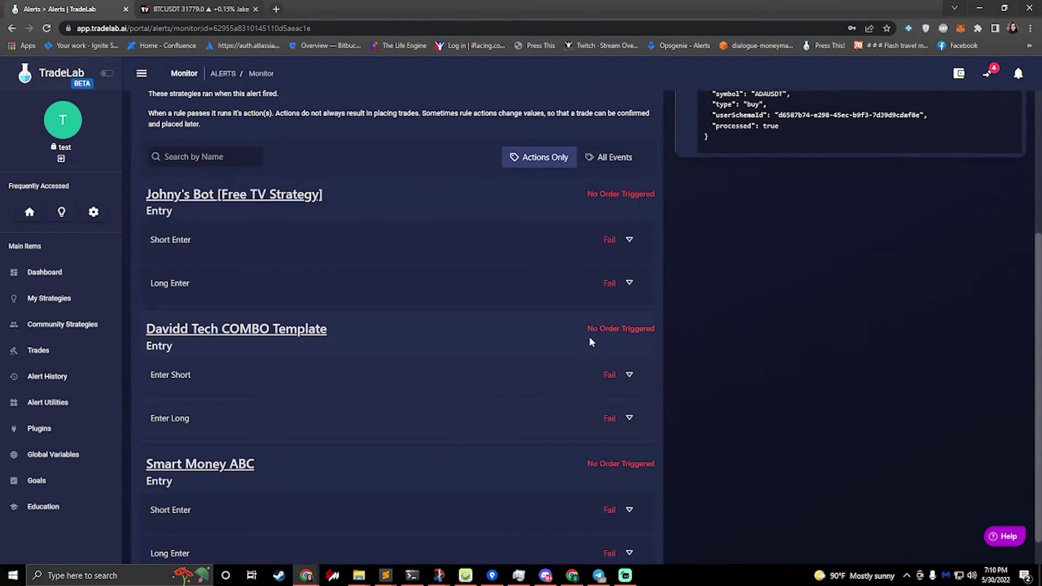
{"action": "scroll", "coordinate": [478, 356], "scroll_direction": "down", "scroll_amount": 1}
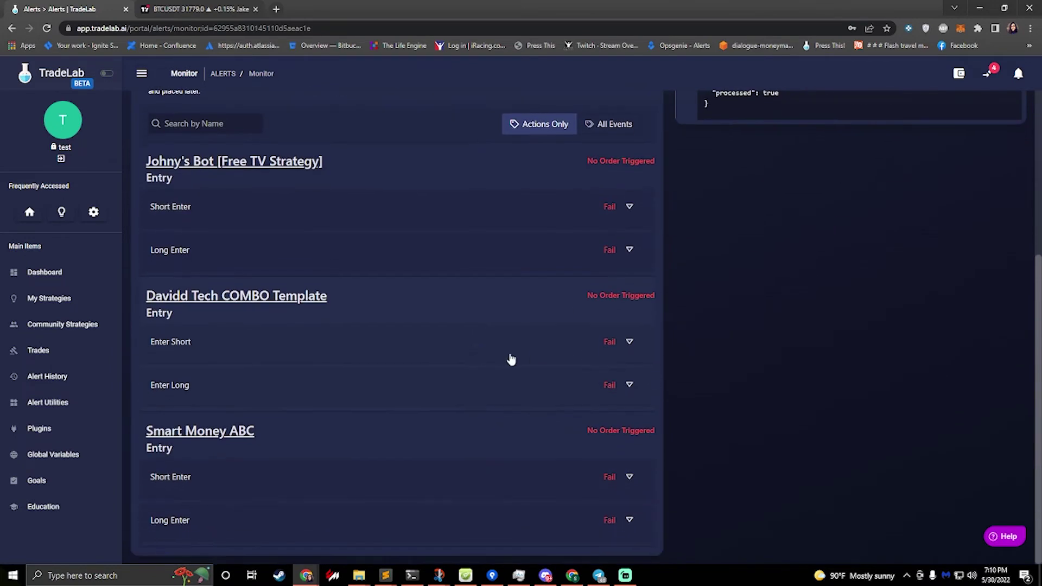
Expand Davidd Tech COMBO Template's Enter Short rule and its failed Conditions.
{"action": "left_click", "coordinate": [628, 344]}
{"action": "left_click", "coordinate": [166, 376]}
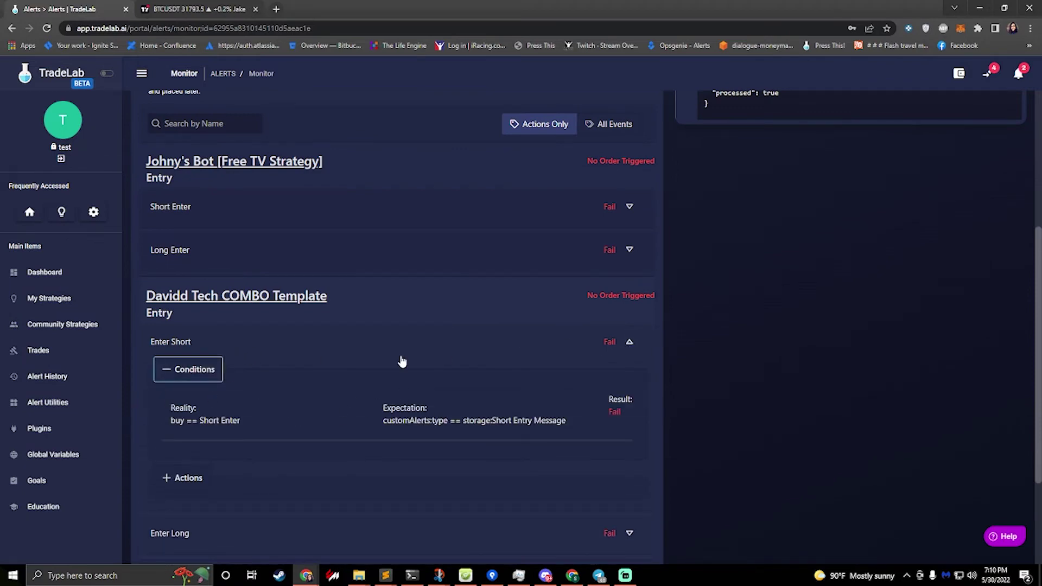
{"action": "scroll", "coordinate": [394, 362], "scroll_direction": "up", "scroll_amount": 4}
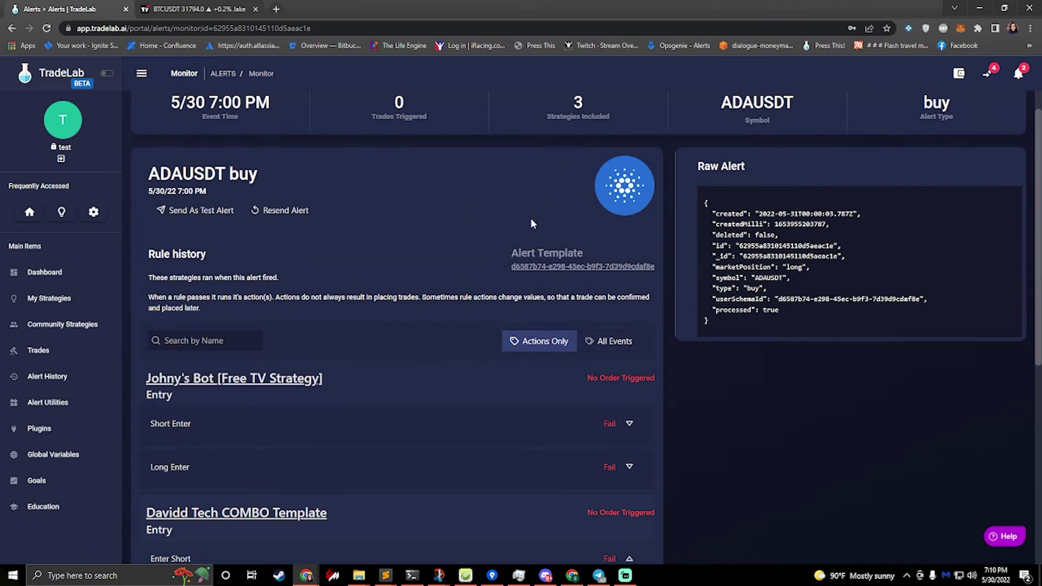
{"action": "scroll", "coordinate": [300, 227], "scroll_direction": "up", "scroll_amount": 1}
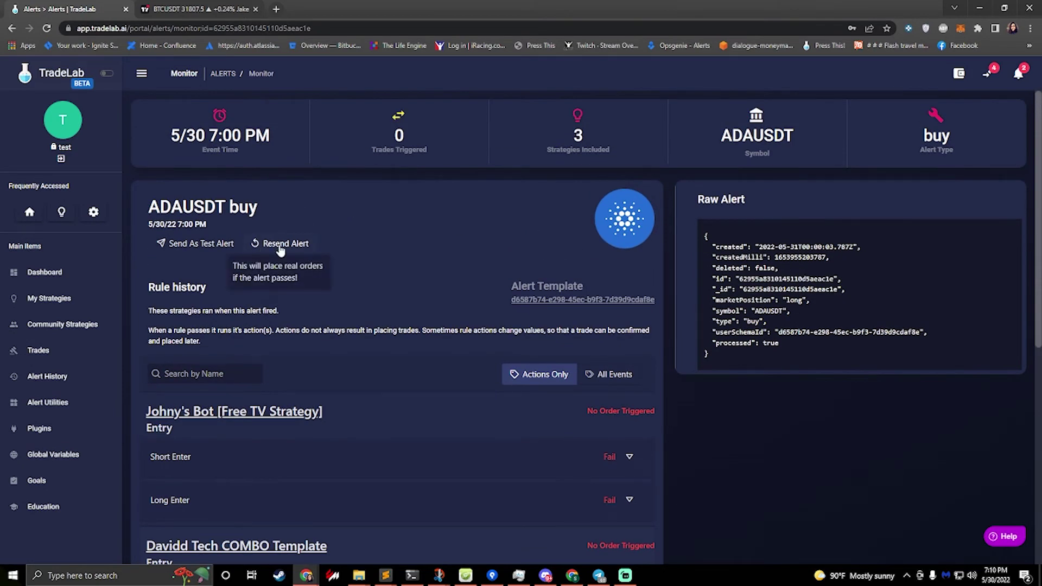
{"action": "scroll", "coordinate": [416, 353], "scroll_direction": "down", "scroll_amount": 3}
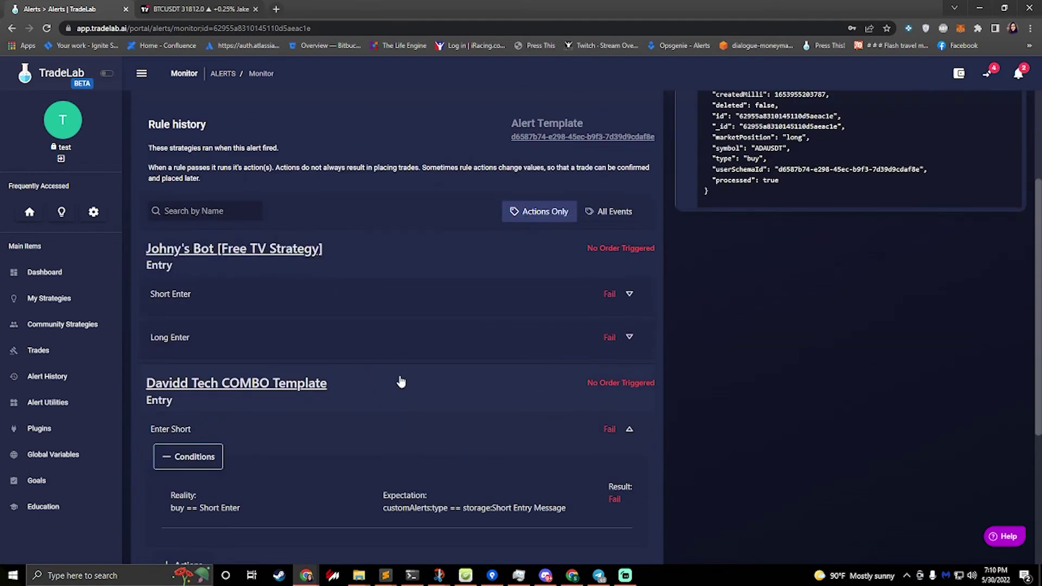
{"action": "scroll", "coordinate": [400, 382], "scroll_direction": "up", "scroll_amount": 3}
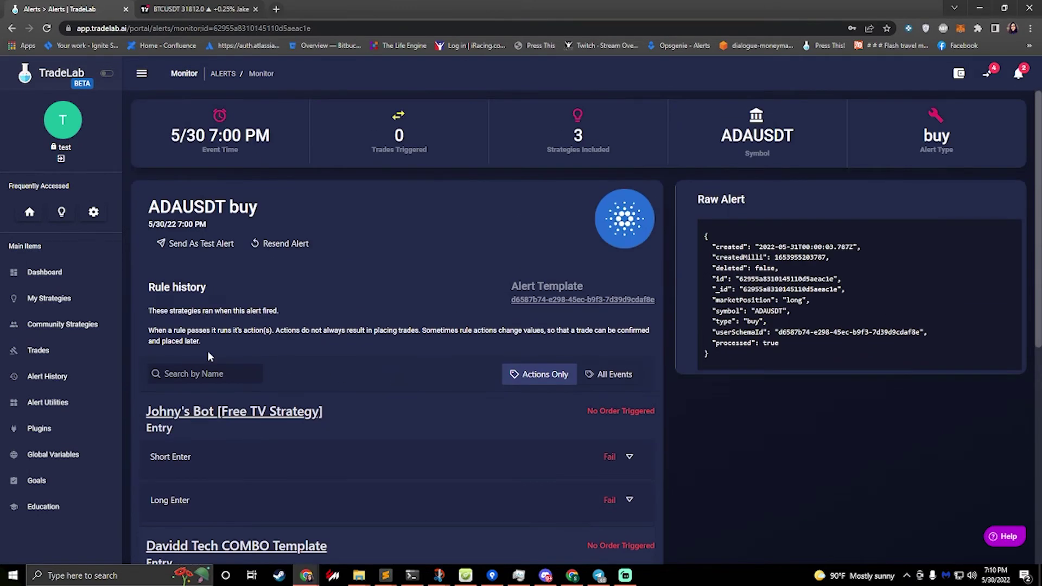
{"action": "left_click", "coordinate": [49, 299]}
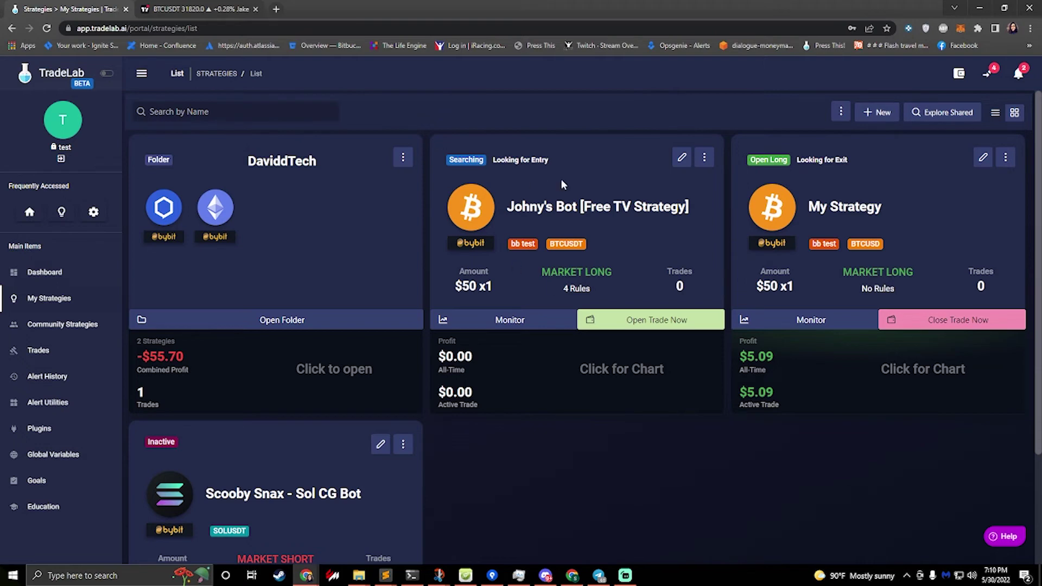
{"action": "triple_click", "coordinate": [559, 162]}
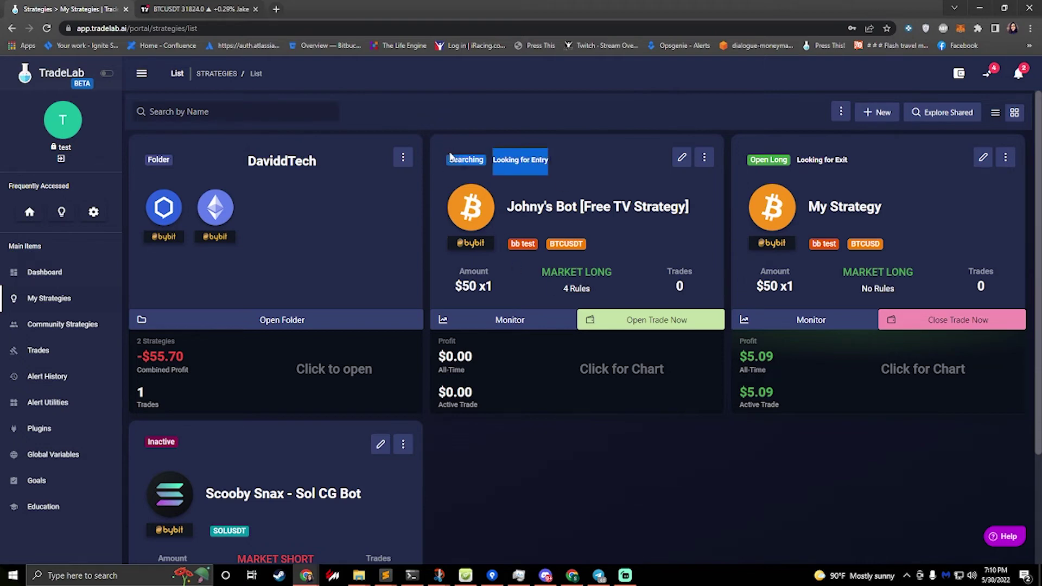
{"action": "left_click", "coordinate": [522, 226]}
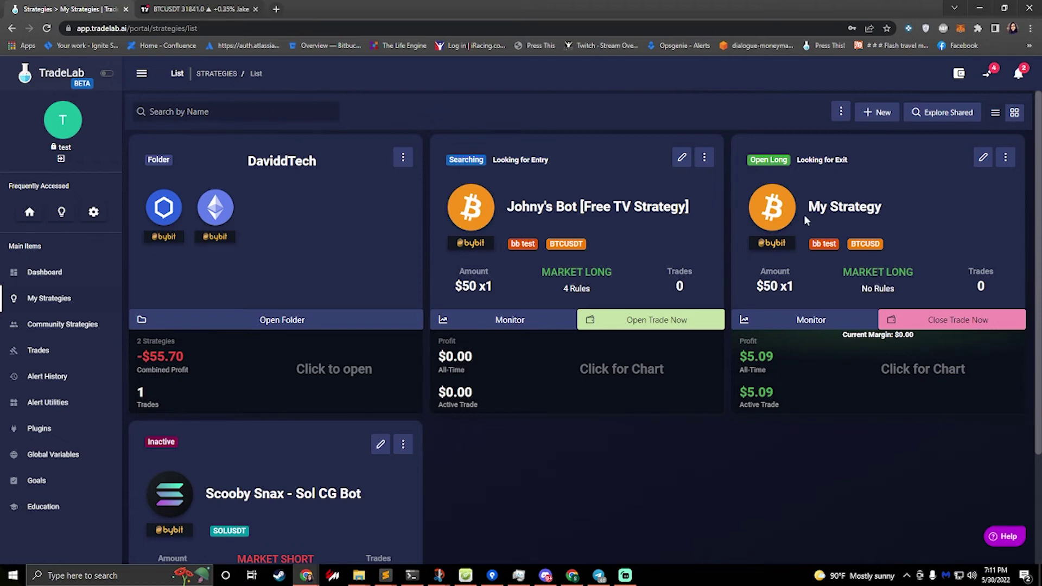
{"action": "left_click", "coordinate": [925, 365]}
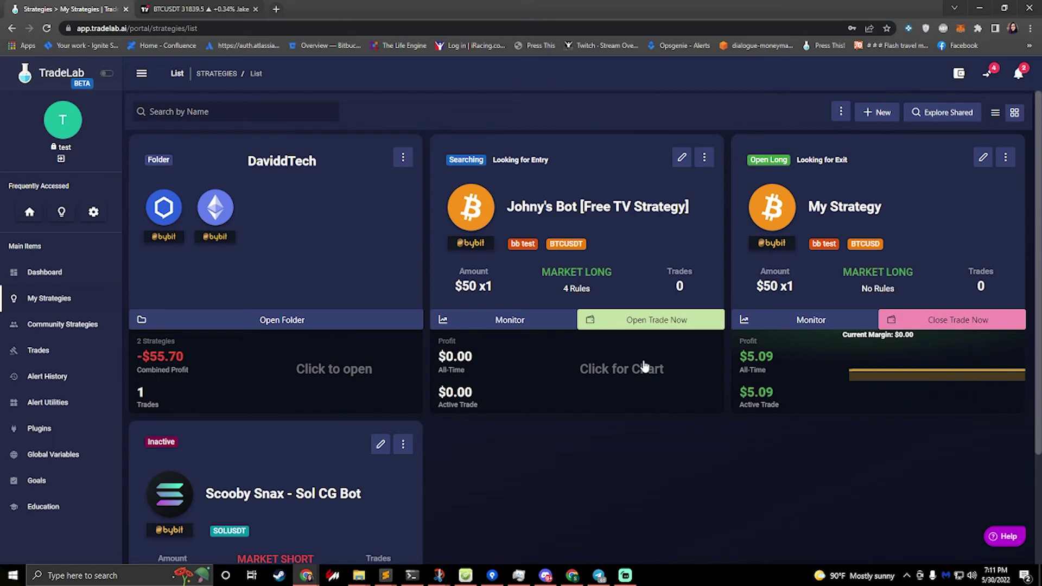
{"action": "scroll", "coordinate": [449, 341], "scroll_direction": "down", "scroll_amount": 3}
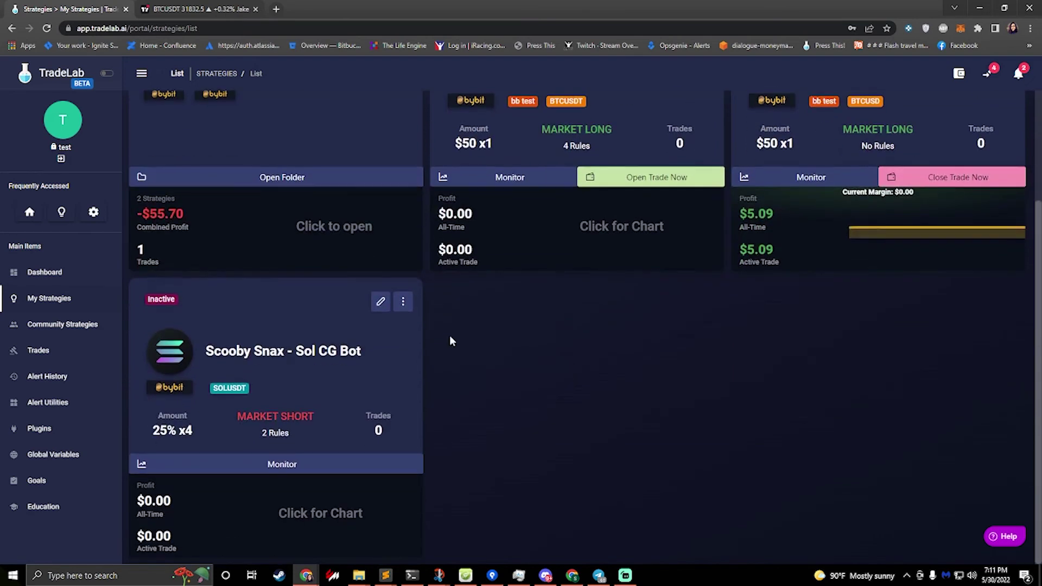
{"action": "left_click_drag", "start_coordinate": [188, 303], "coordinate": [146, 302]}
{"action": "left_click", "coordinate": [403, 302]}
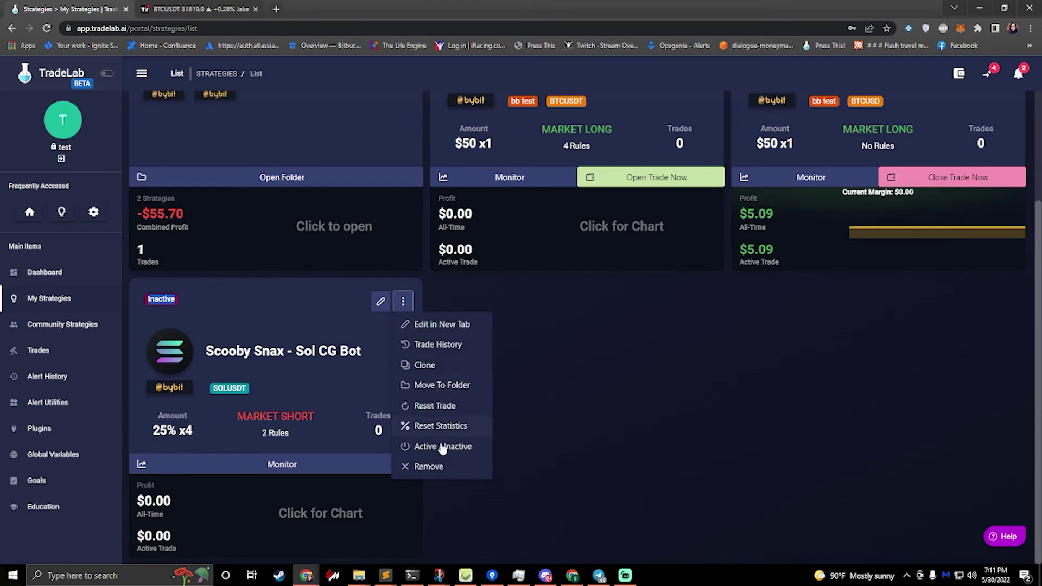
{"action": "left_click", "coordinate": [516, 449]}
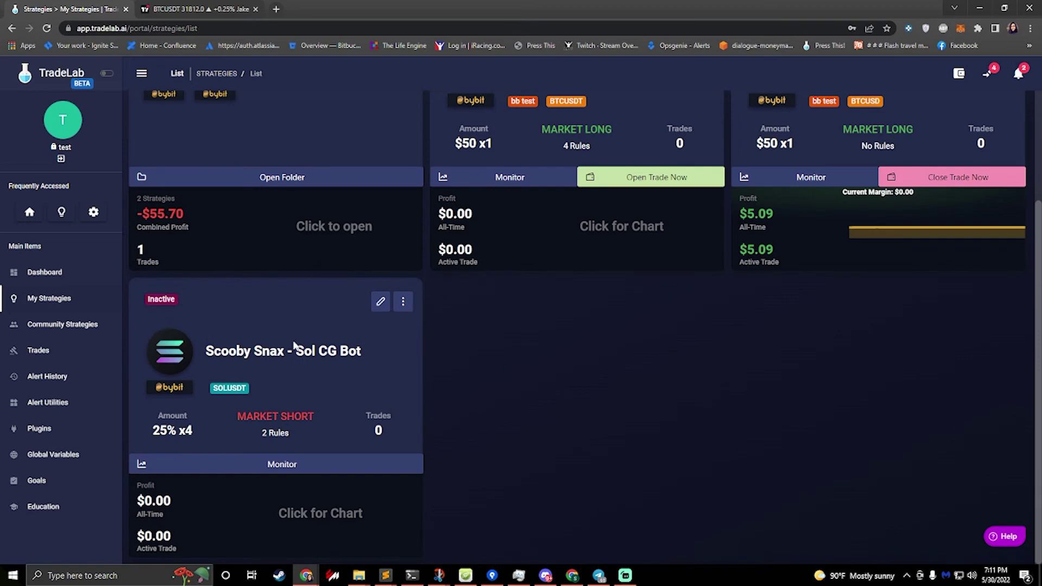
{"action": "scroll", "coordinate": [293, 348], "scroll_direction": "up", "scroll_amount": 3}
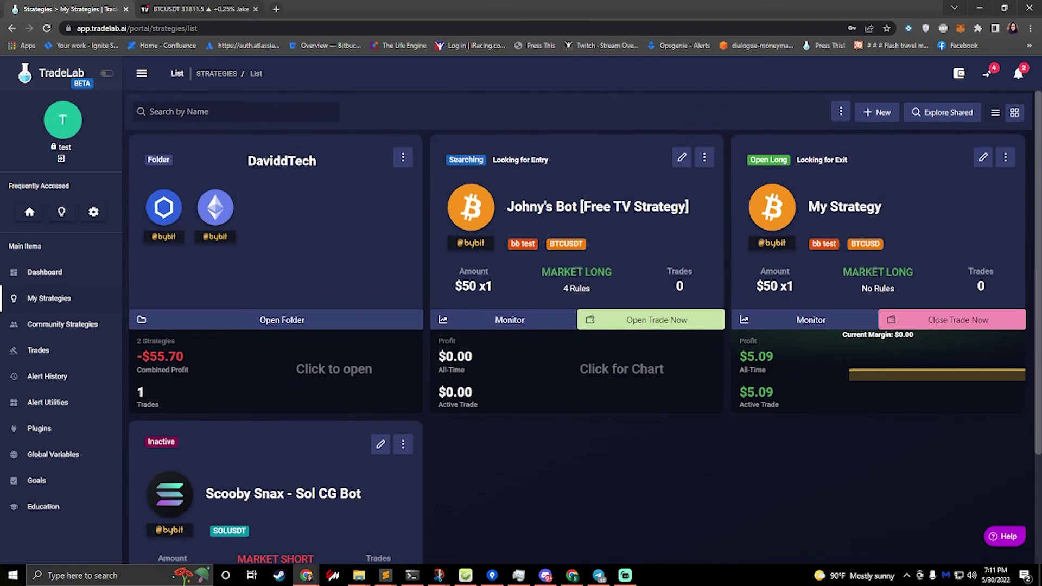
Peek at Johny's Bot's monitor, then open My Strategy's dashboard with its BTCUSD long position.
{"action": "left_click", "coordinate": [502, 320]}
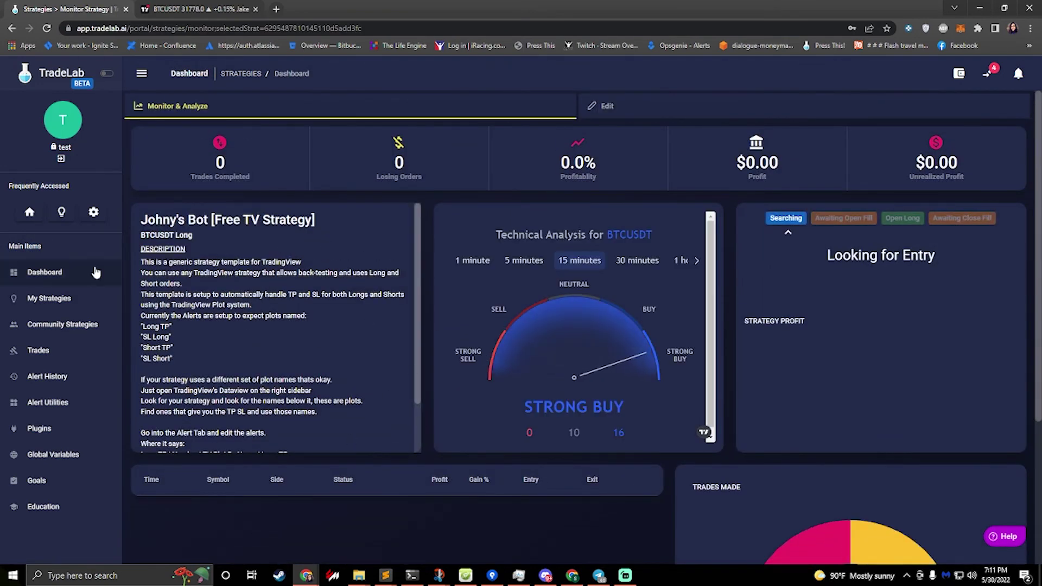
{"action": "left_click", "coordinate": [12, 28]}
{"action": "left_click", "coordinate": [798, 321]}
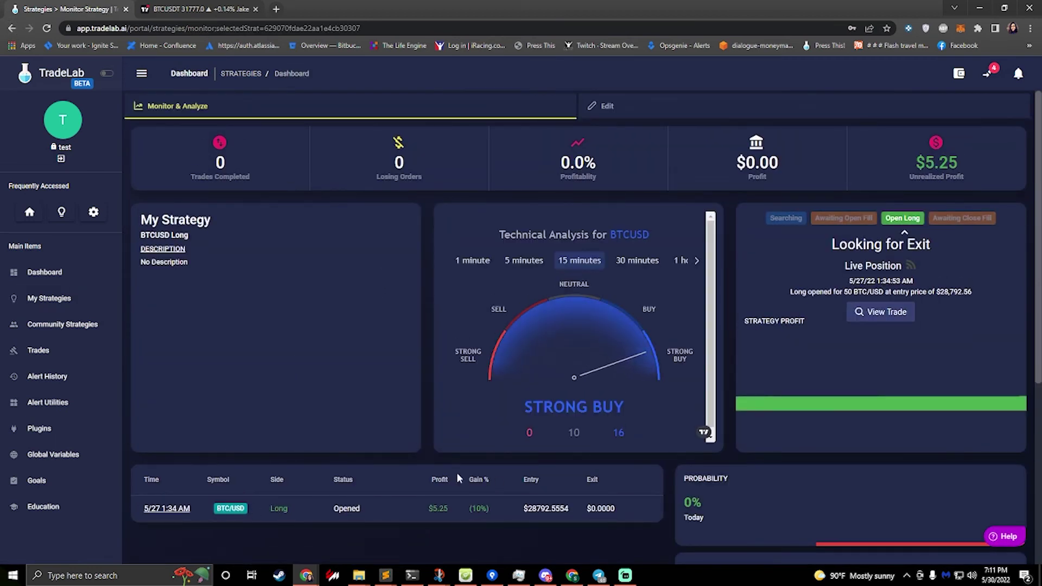
Review the open BTC/USD trade's Trades > Monitor page, then return to My Strategies.
{"action": "left_click", "coordinate": [161, 509]}
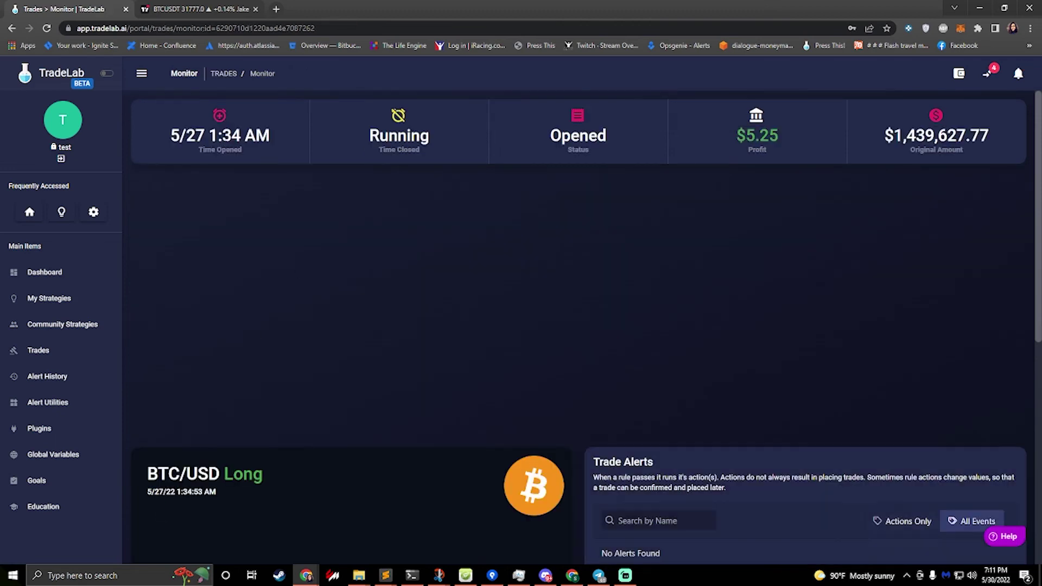
{"action": "scroll", "coordinate": [380, 195], "scroll_direction": "down", "scroll_amount": 4}
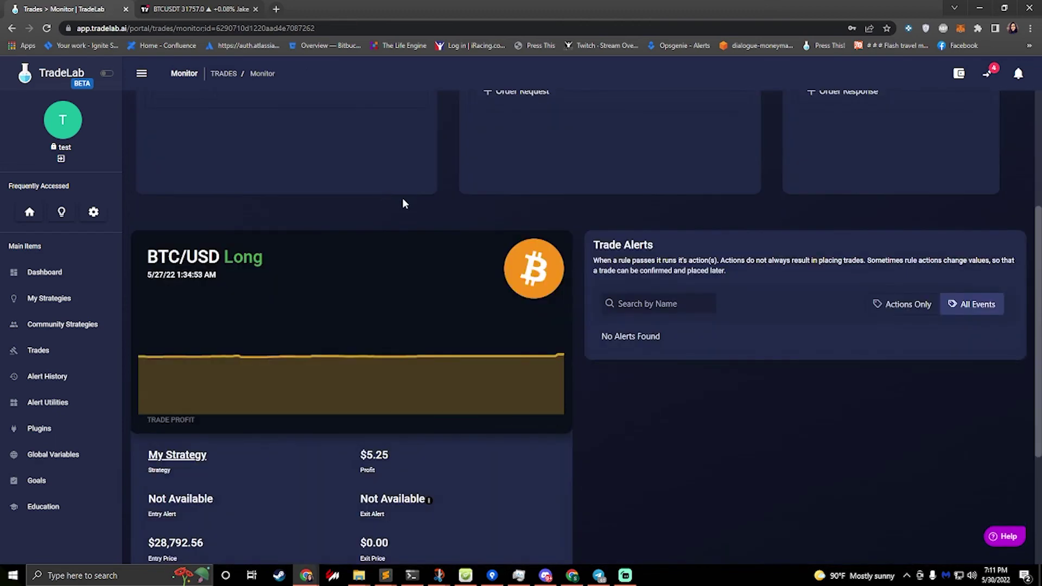
{"action": "scroll", "coordinate": [454, 225], "scroll_direction": "up", "scroll_amount": 4}
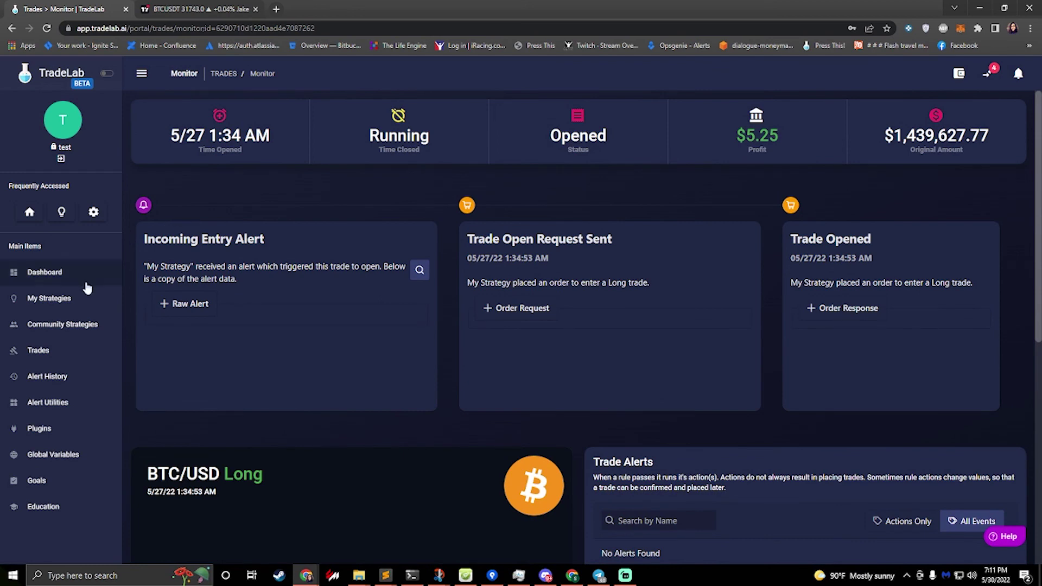
{"action": "scroll", "coordinate": [443, 245], "scroll_direction": "down", "scroll_amount": 2}
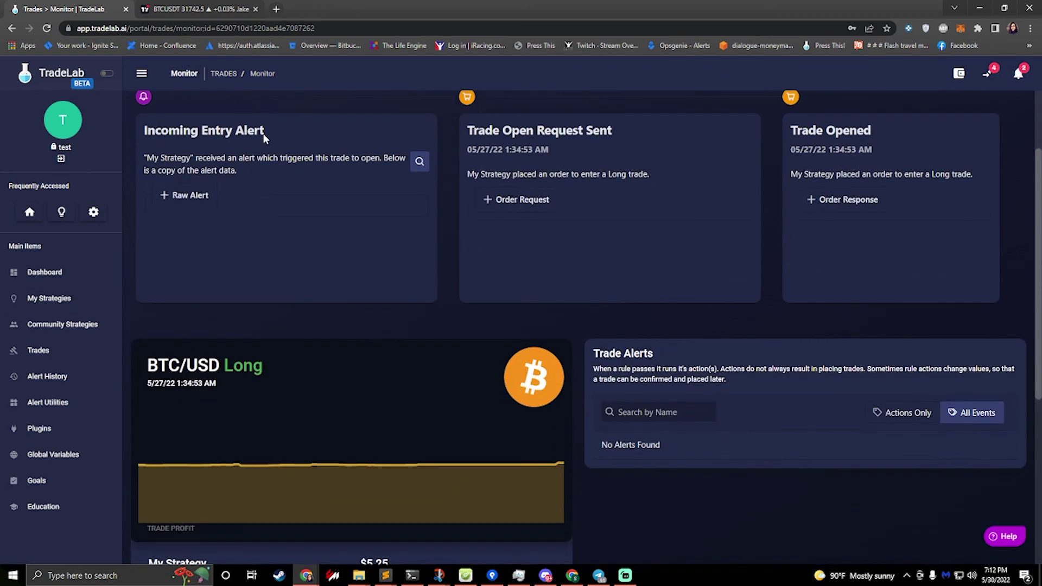
{"action": "scroll", "coordinate": [266, 139], "scroll_direction": "up", "scroll_amount": 2}
{"action": "left_click", "coordinate": [12, 28]}
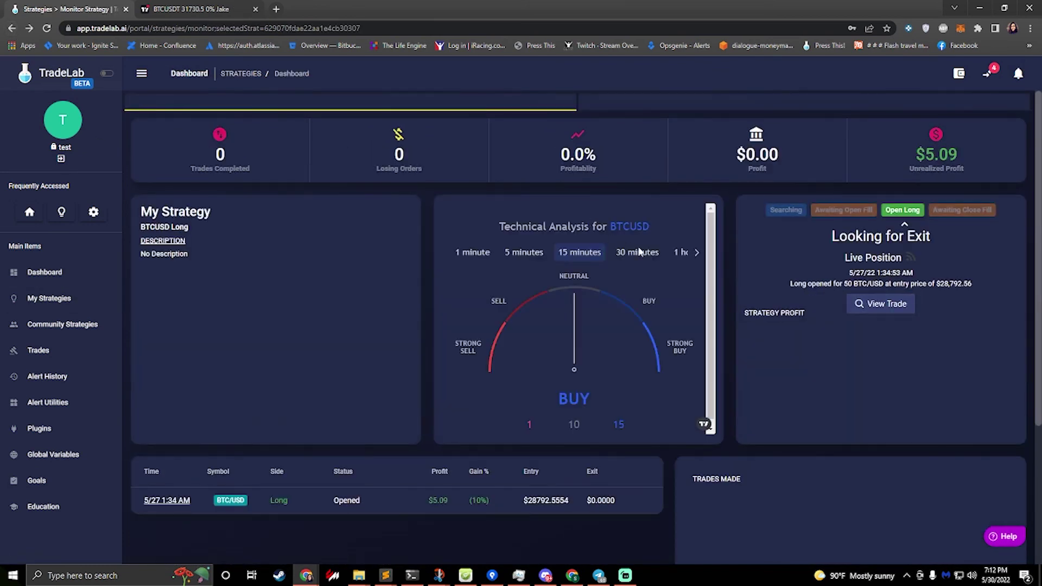
{"action": "left_click", "coordinate": [12, 28]}
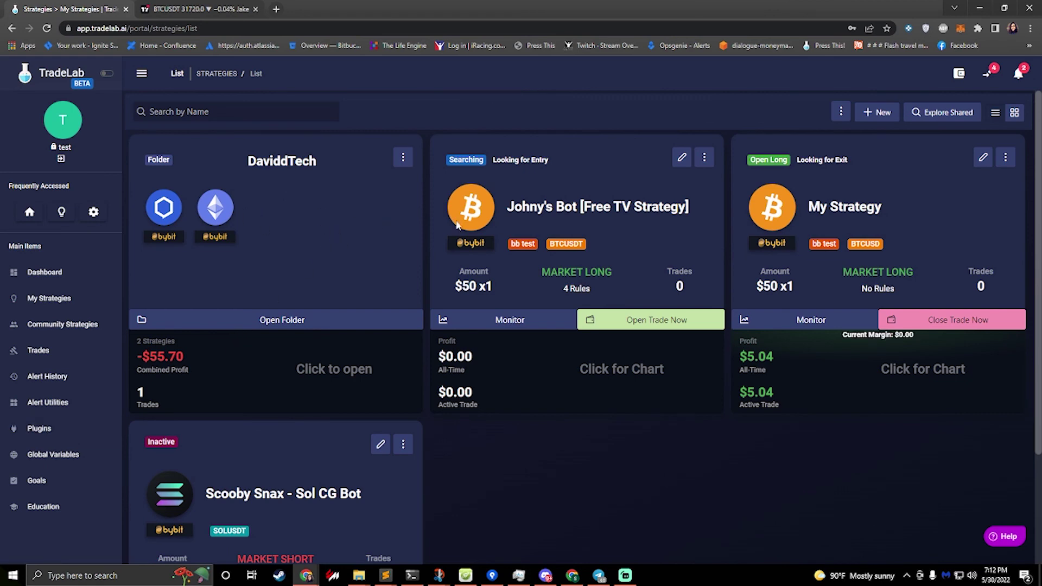
{"action": "left_click", "coordinate": [1000, 540]}
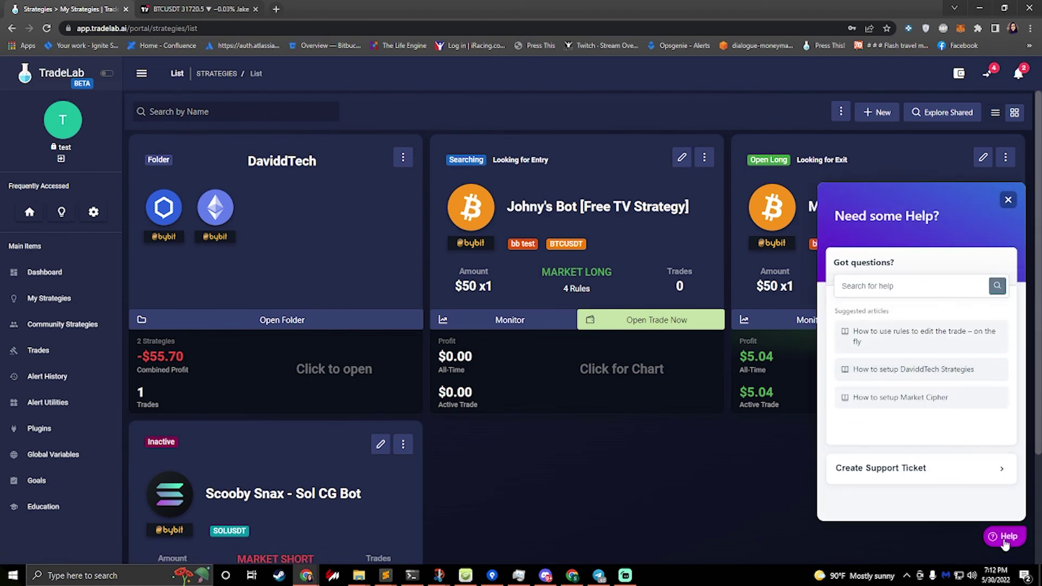
{"action": "left_click", "coordinate": [889, 291]}
{"action": "type", "text": "discord"}
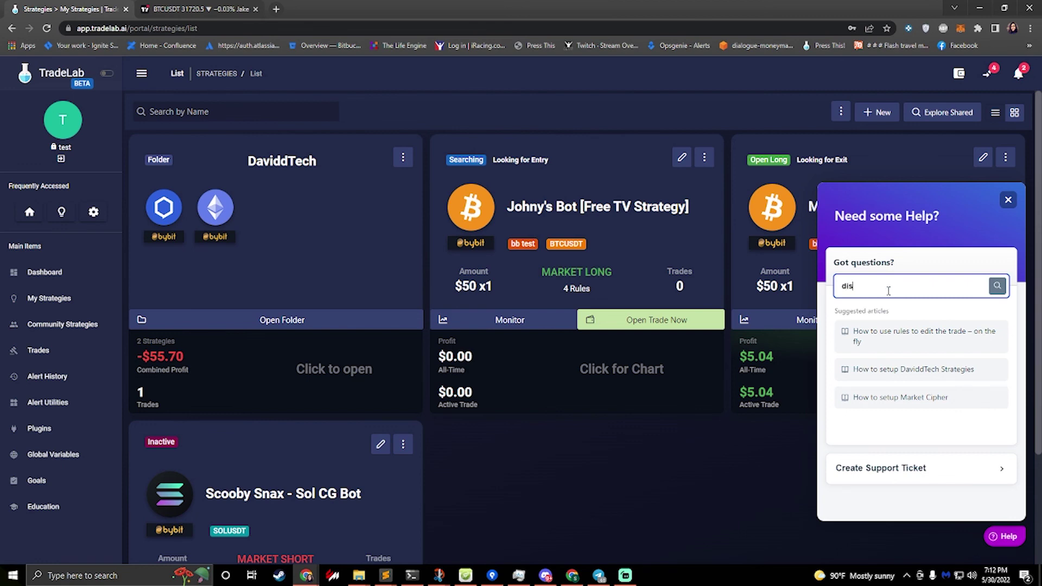
{"action": "left_click", "coordinate": [887, 283]}
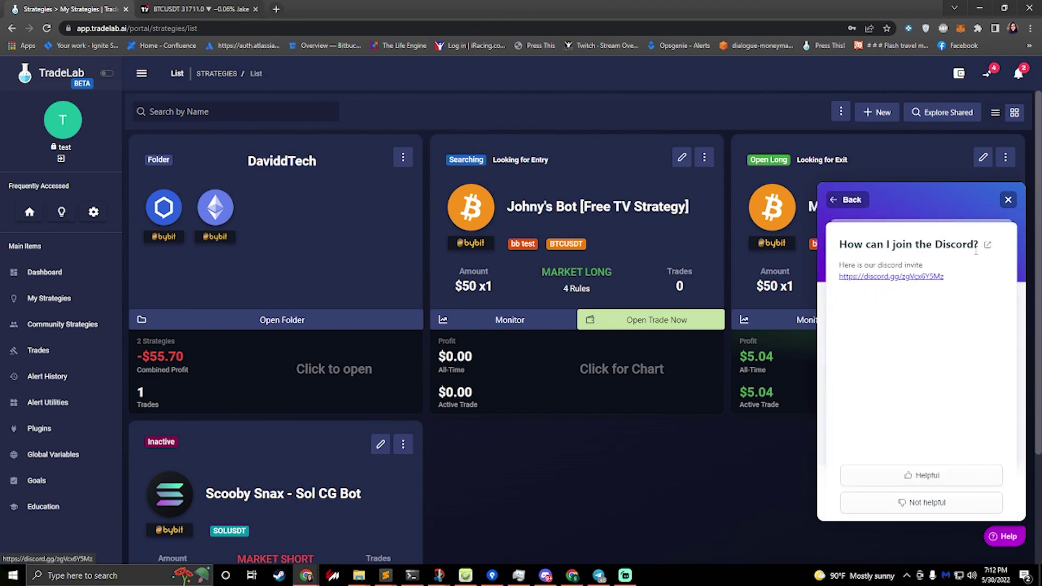
{"action": "left_click", "coordinate": [838, 201]}
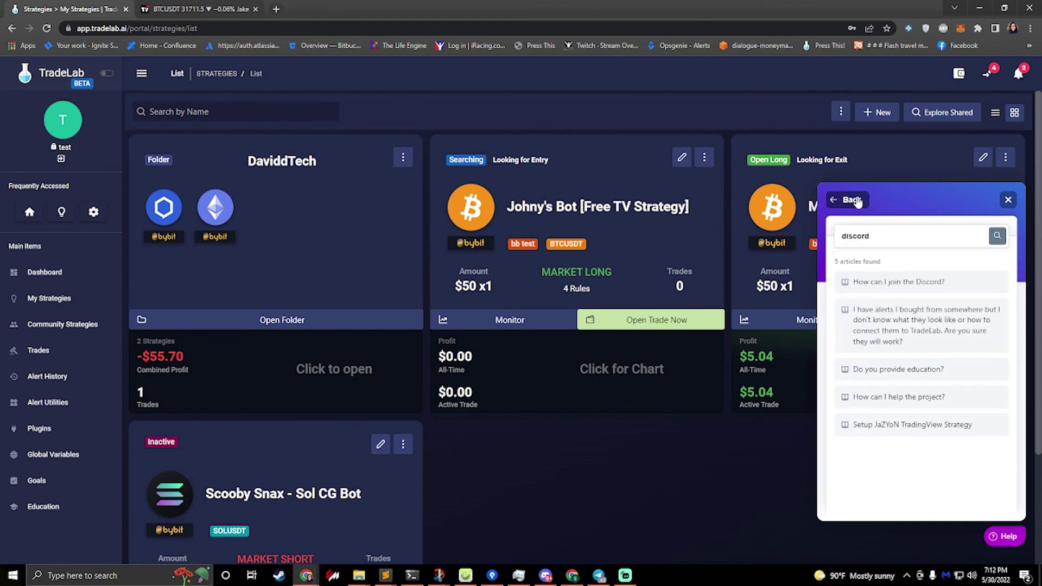
{"action": "left_click", "coordinate": [842, 200]}
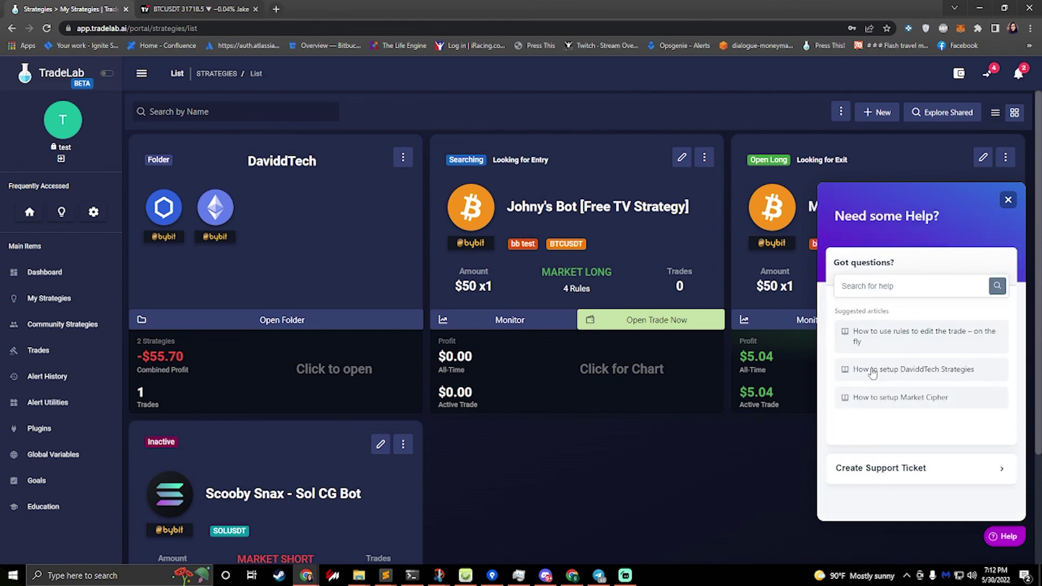
{"action": "left_click", "coordinate": [870, 472]}
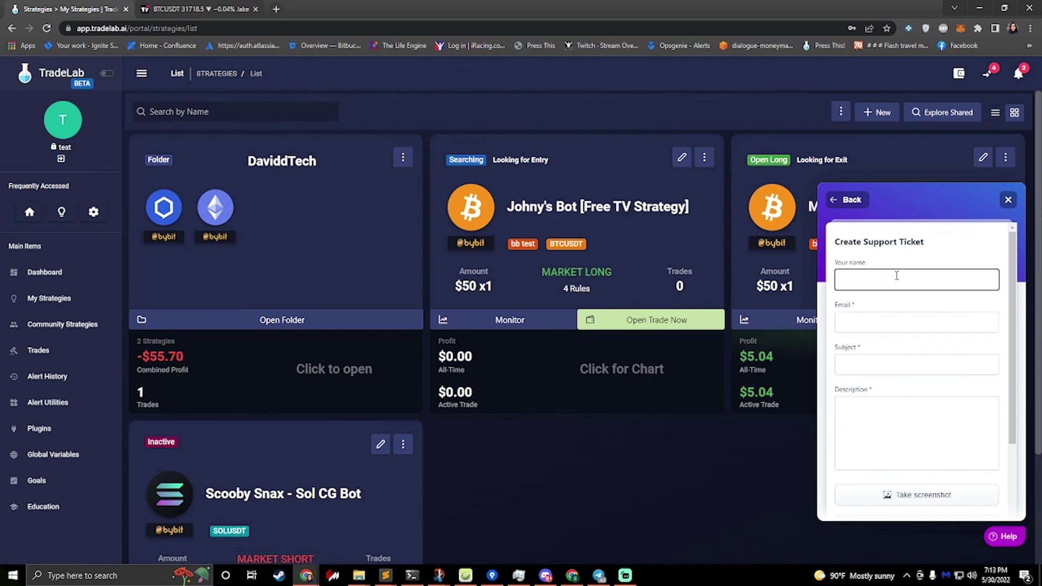
{"action": "left_click", "coordinate": [845, 200]}
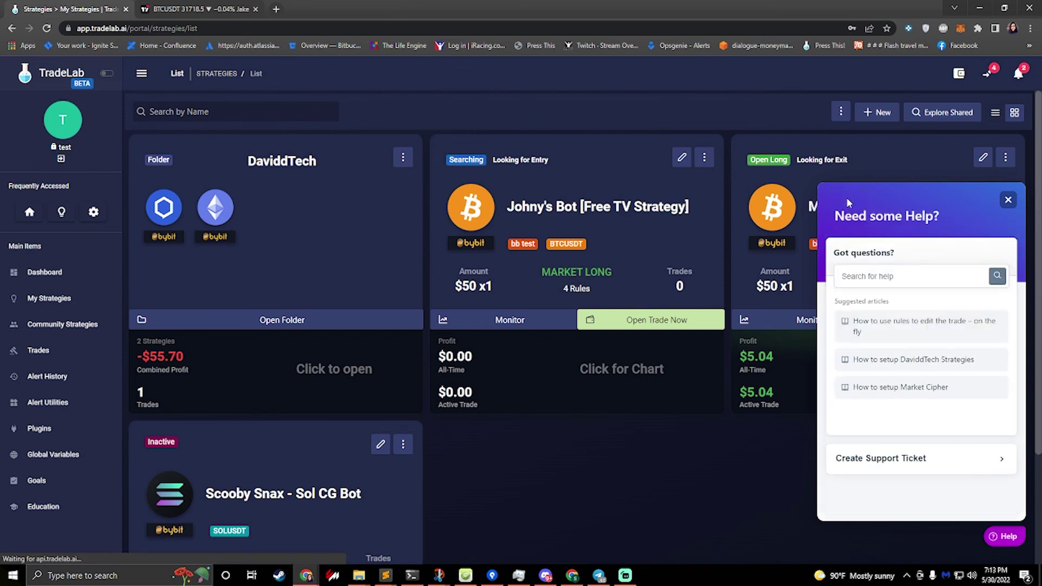
{"action": "left_click", "coordinate": [1008, 200]}
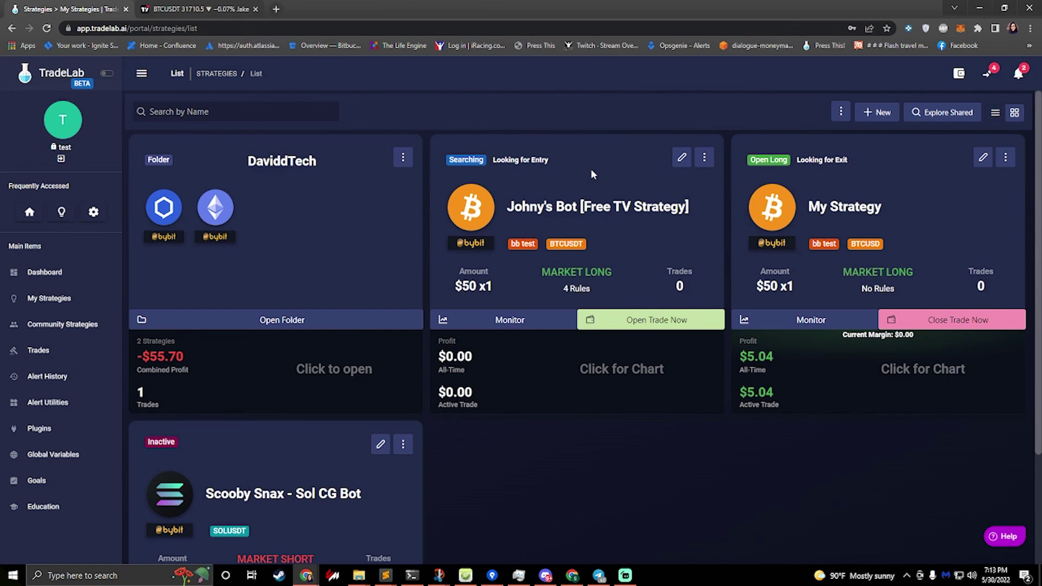